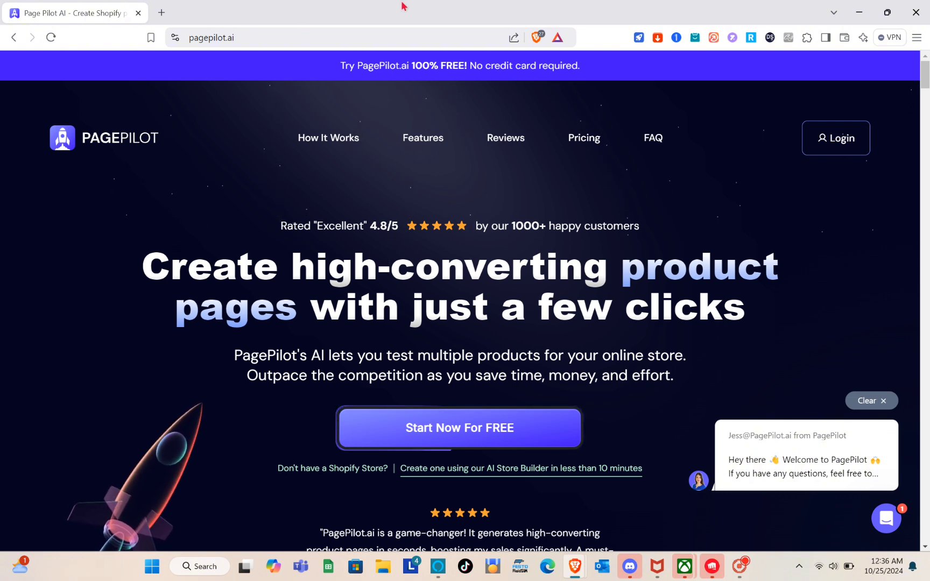
Search the web in Brave for 'page pilot ai' using the address-bar suggestion.
click(252, 42)
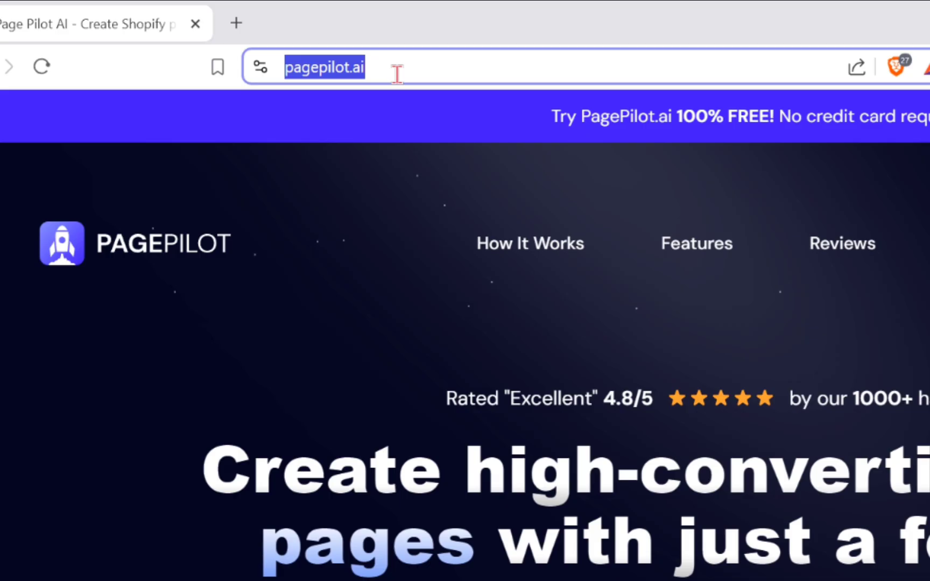
text(page)
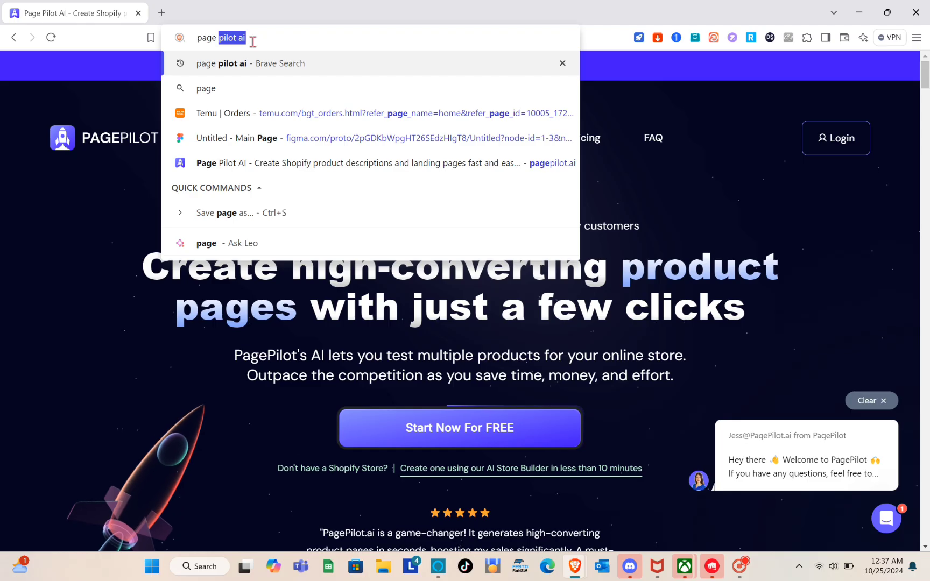
key(Return)
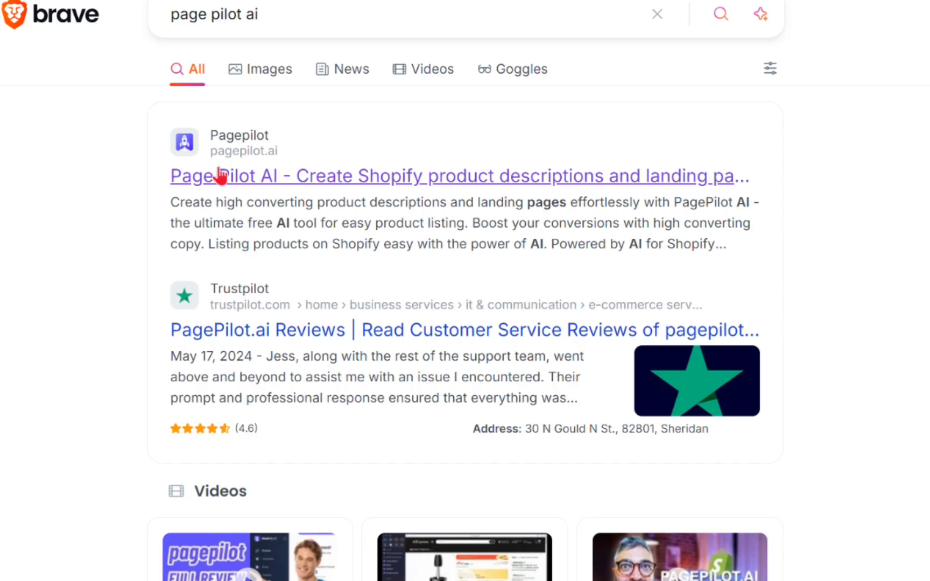
Open the pagepilot.ai result and scroll through its product-page pitch, stats and integrations.
click(221, 175)
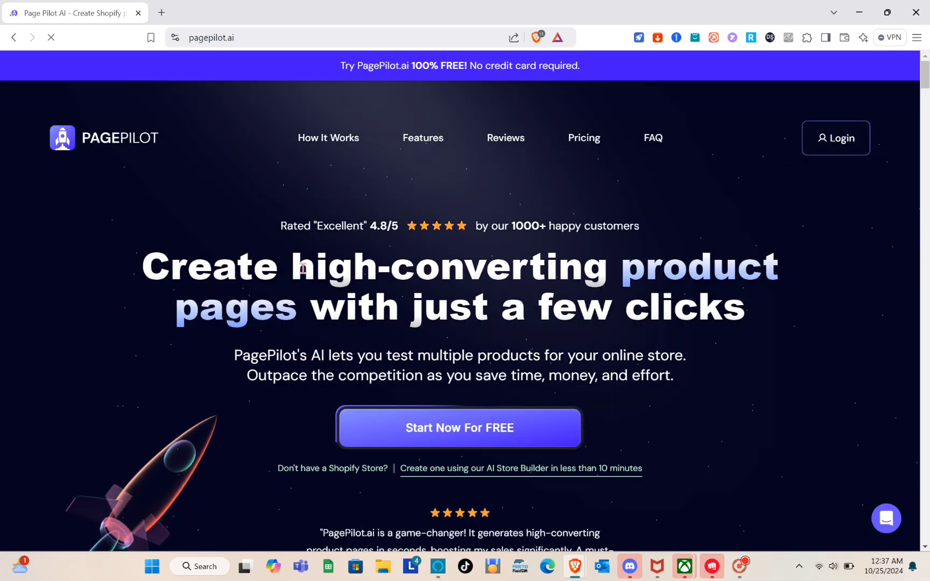
scroll(310, 359, down, 7)
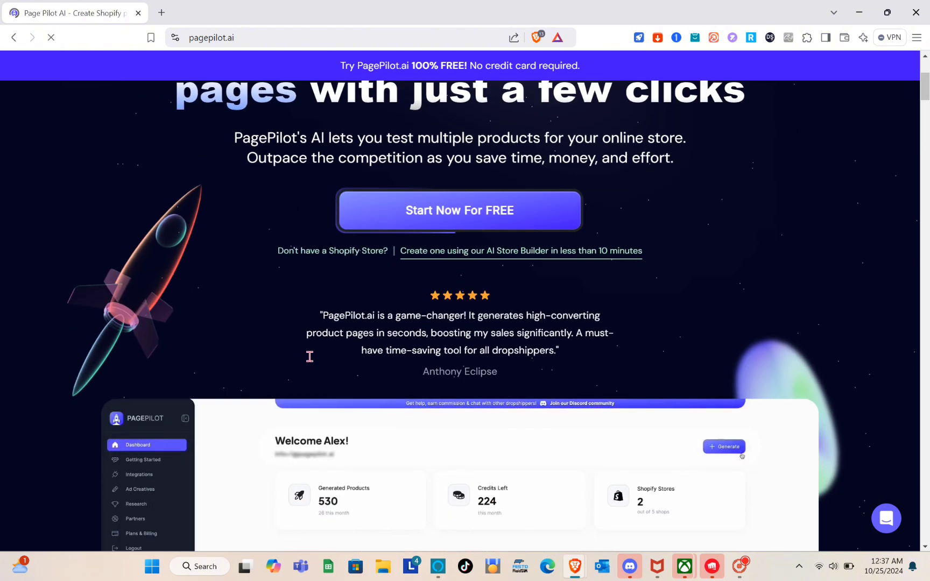
scroll(311, 361, down, 3)
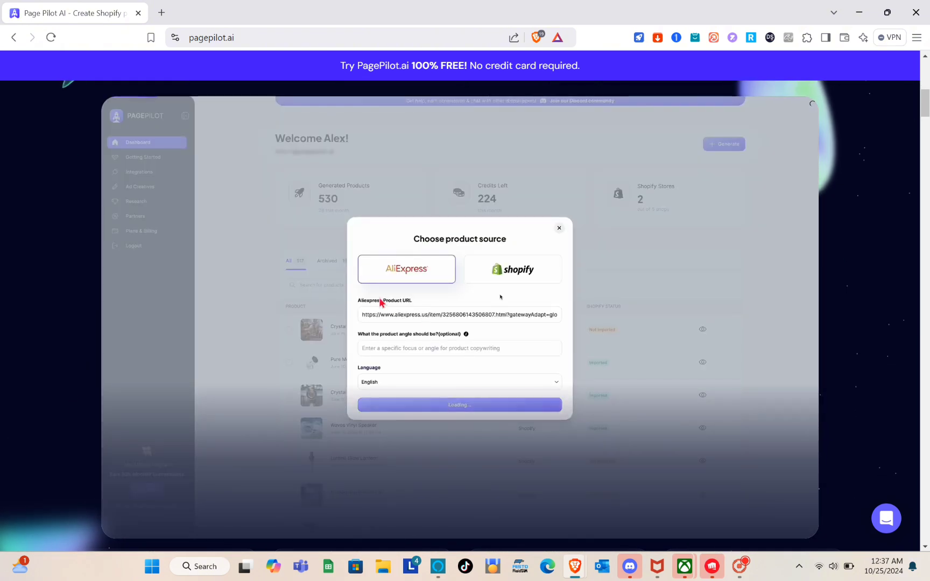
scroll(380, 405, down, 11)
scroll(380, 402, up, 4)
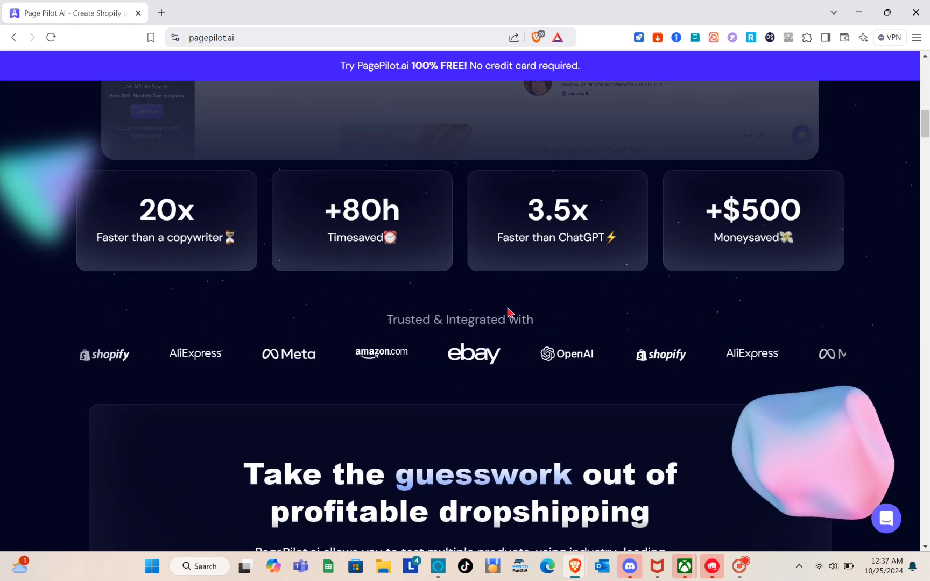
scroll(509, 312, down, 4)
scroll(508, 312, down, 15)
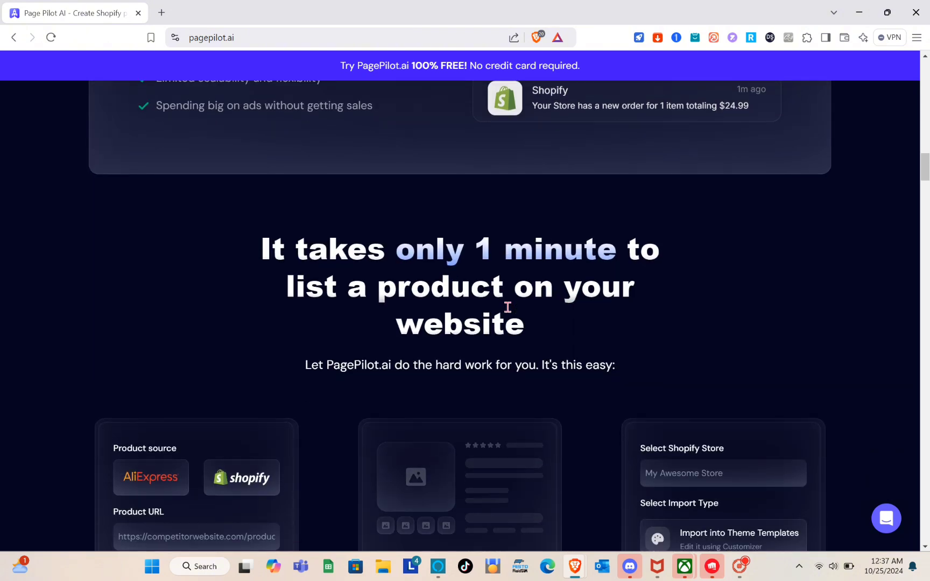
scroll(508, 312, up, 20)
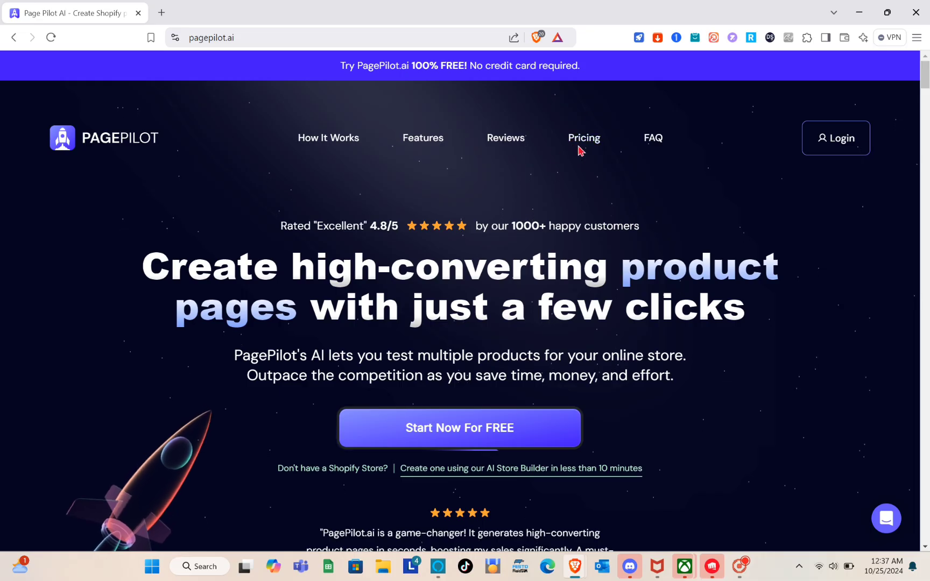
Go to Pricing and compare the Lite $39, Starter $59 and Scaler $79 monthly plans.
click(579, 141)
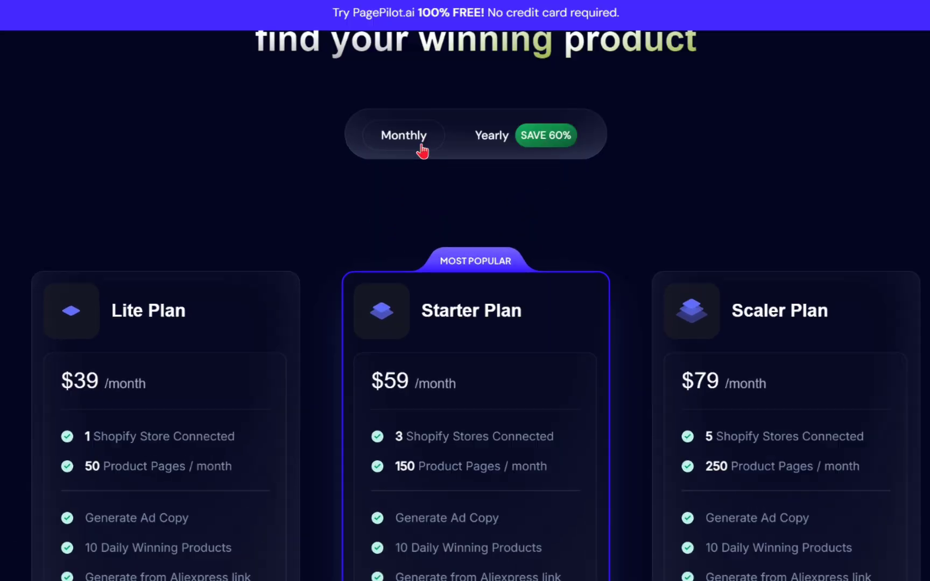
scroll(237, 307, down, 2)
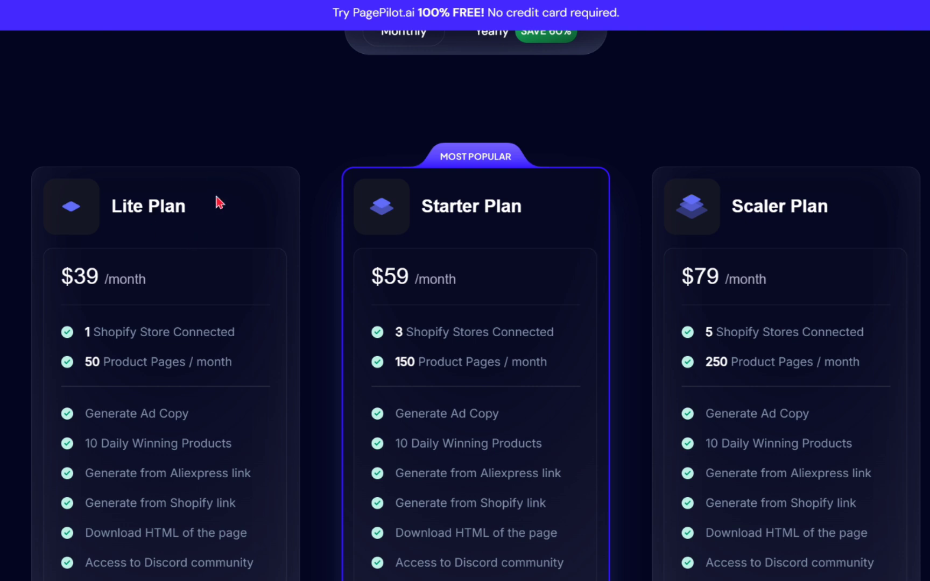
scroll(155, 213, down, 1)
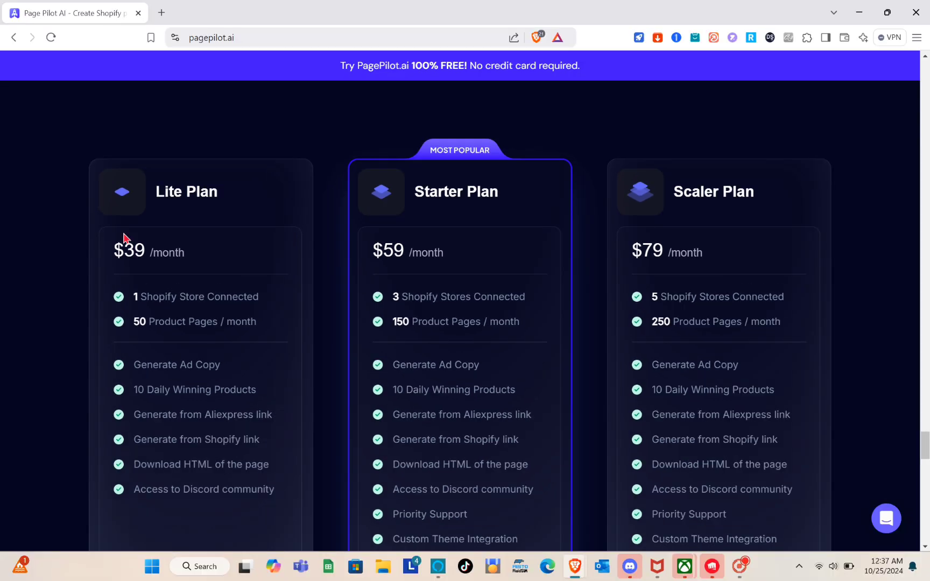
scroll(171, 269, down, 1)
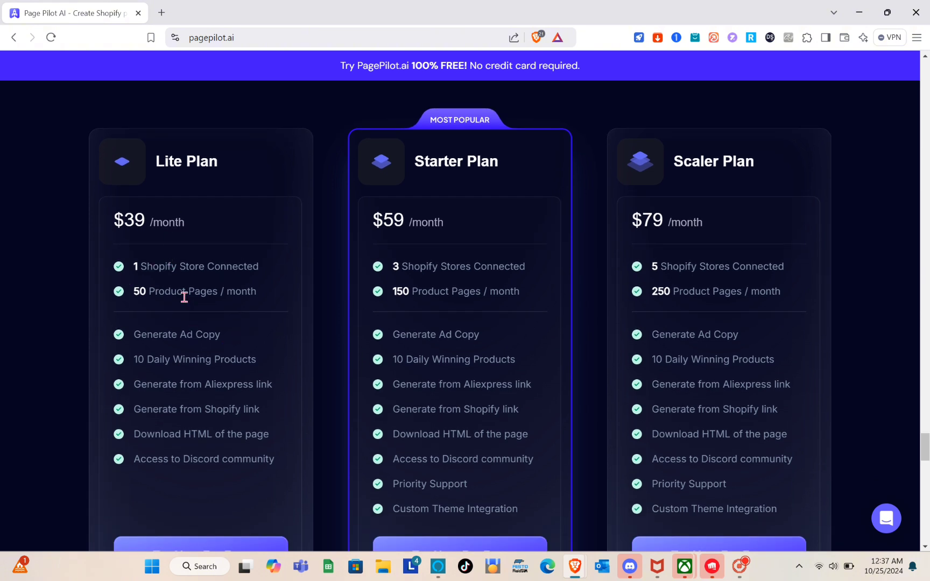
scroll(184, 297, down, 1)
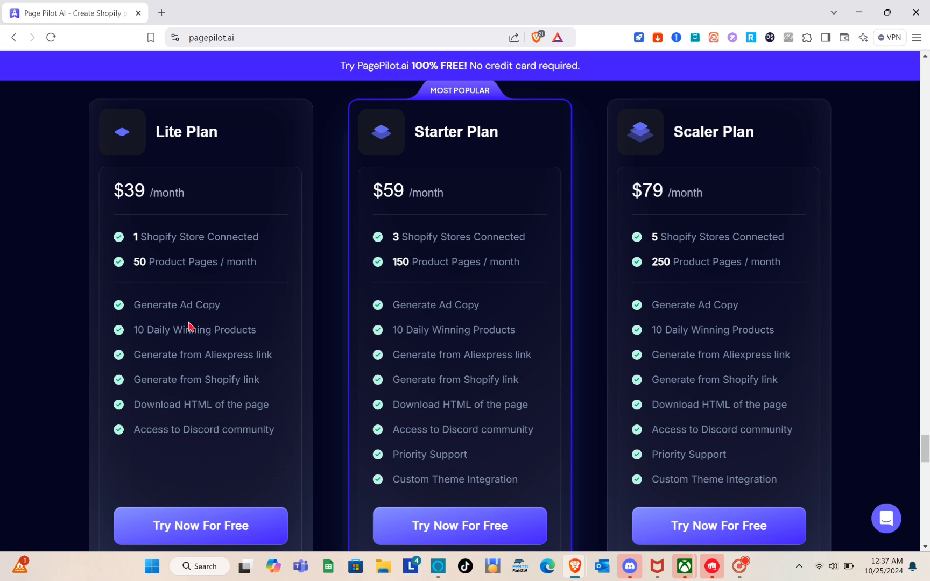
scroll(441, 285, up, 1)
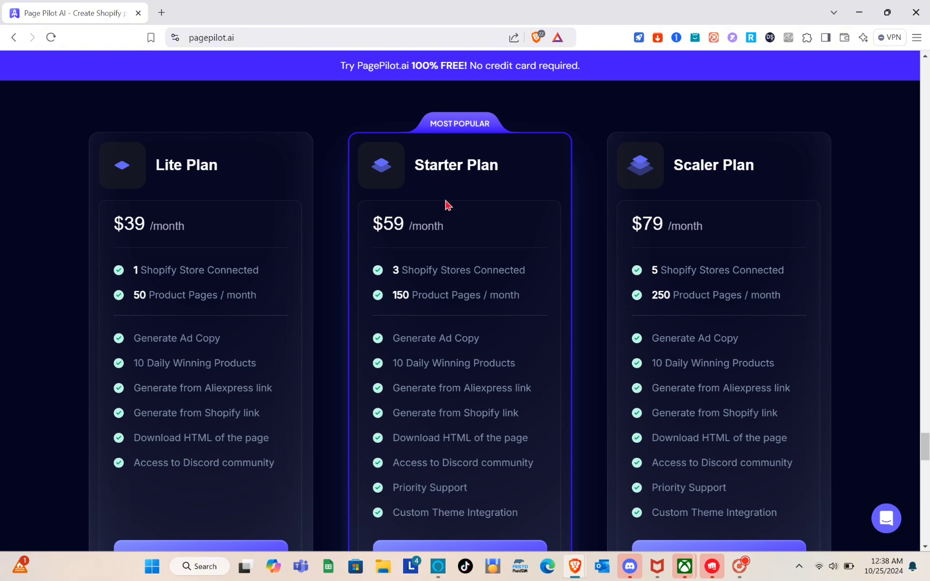
scroll(445, 204, down, 1)
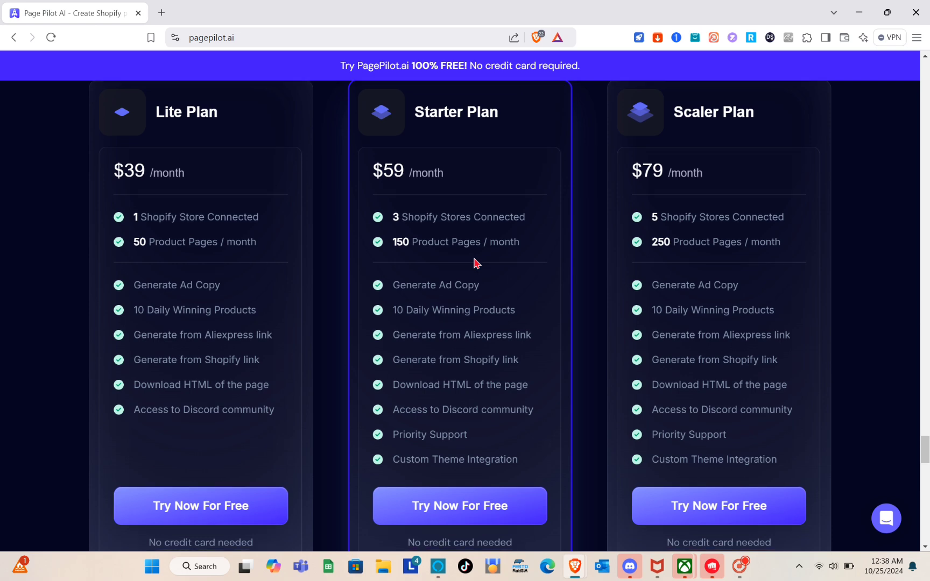
scroll(474, 262, down, 1)
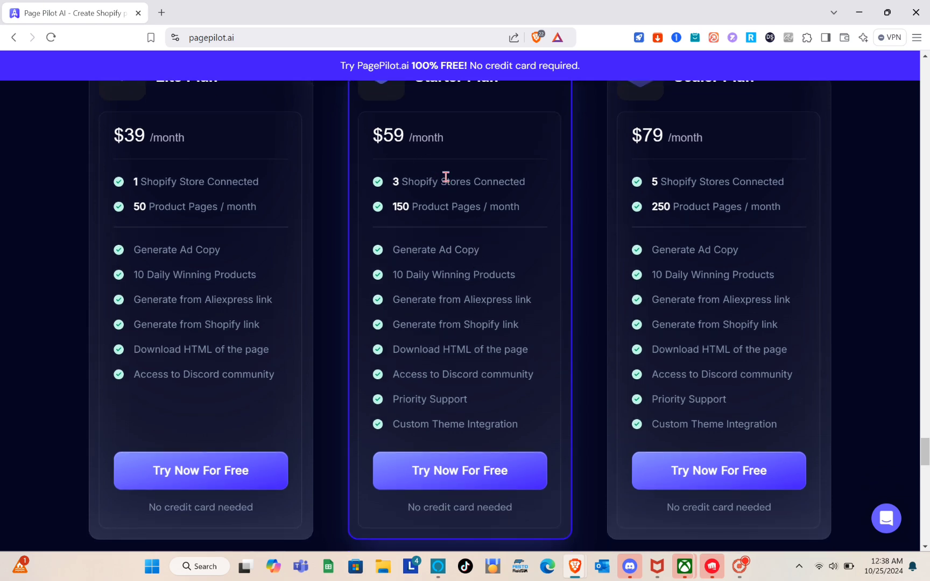
scroll(445, 177, down, 1)
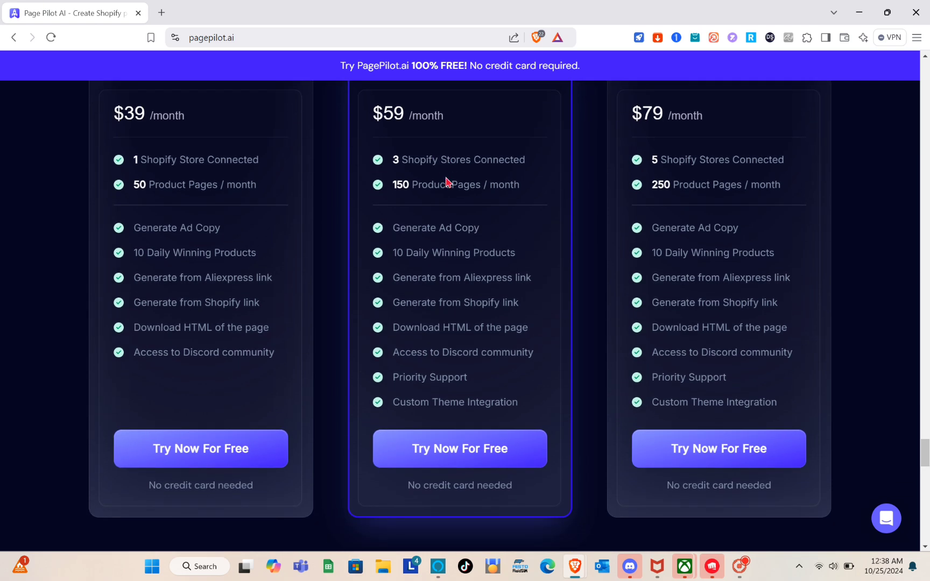
scroll(446, 182, up, 3)
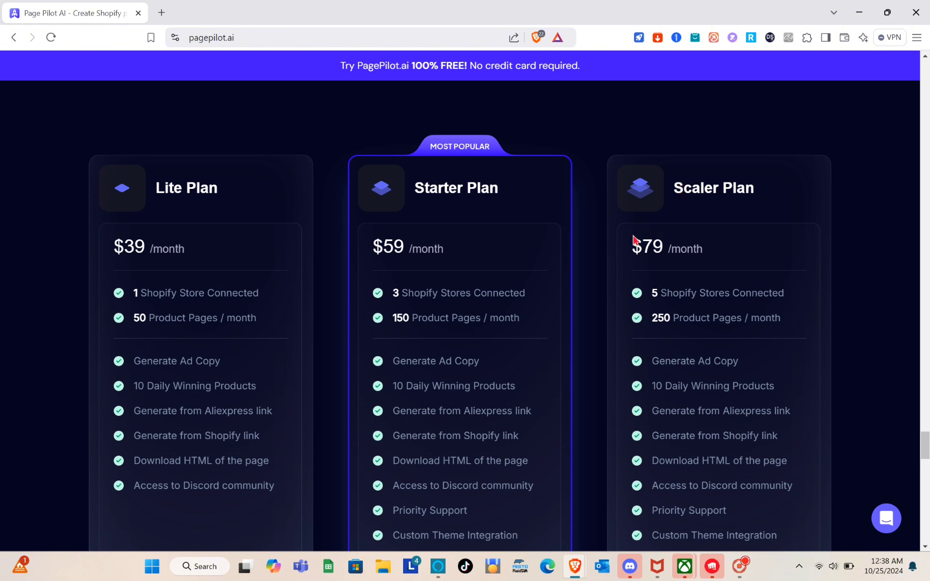
scroll(700, 365, down, 3)
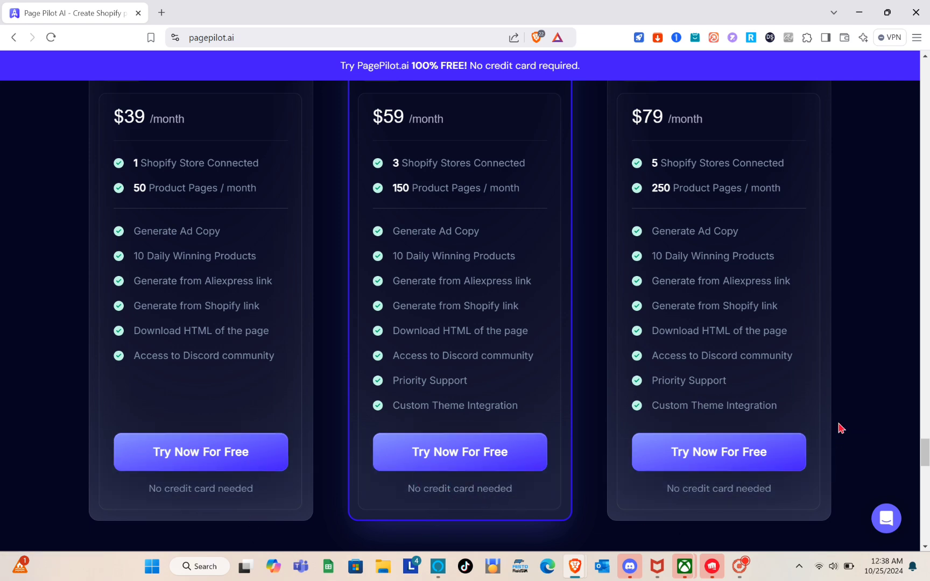
scroll(690, 377, up, 15)
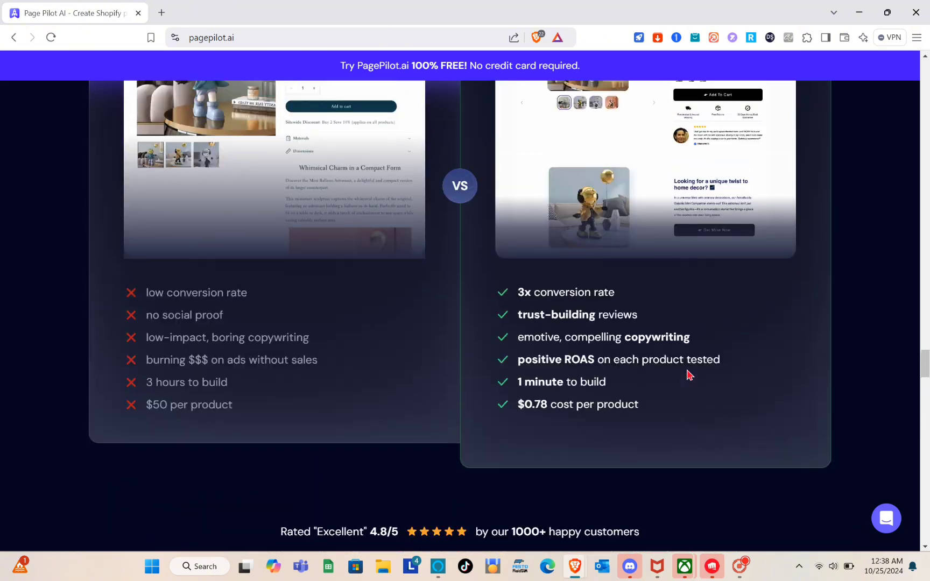
scroll(690, 375, down, 9)
scroll(689, 375, down, 18)
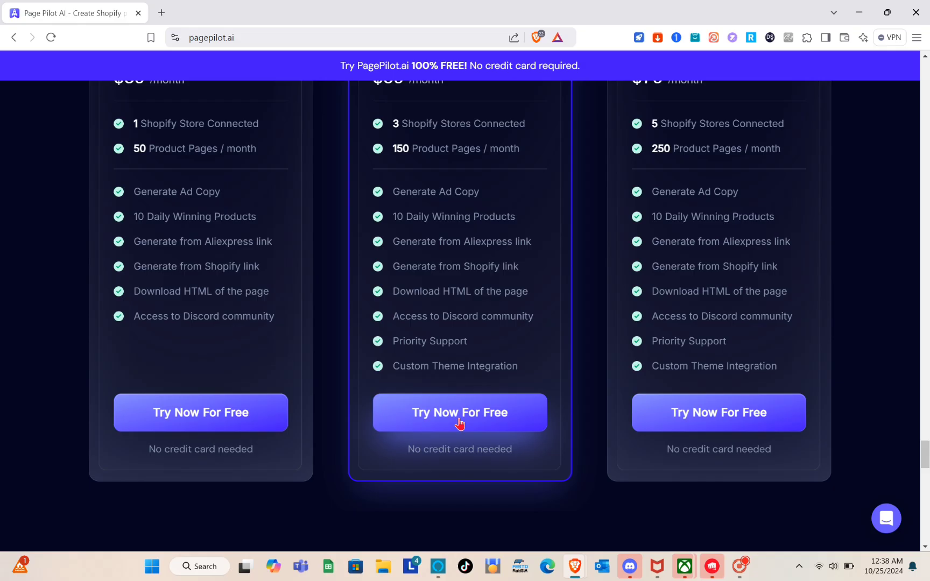
Start the Starter plan free trial and sign up to PagePilot with a Google account.
click(476, 354)
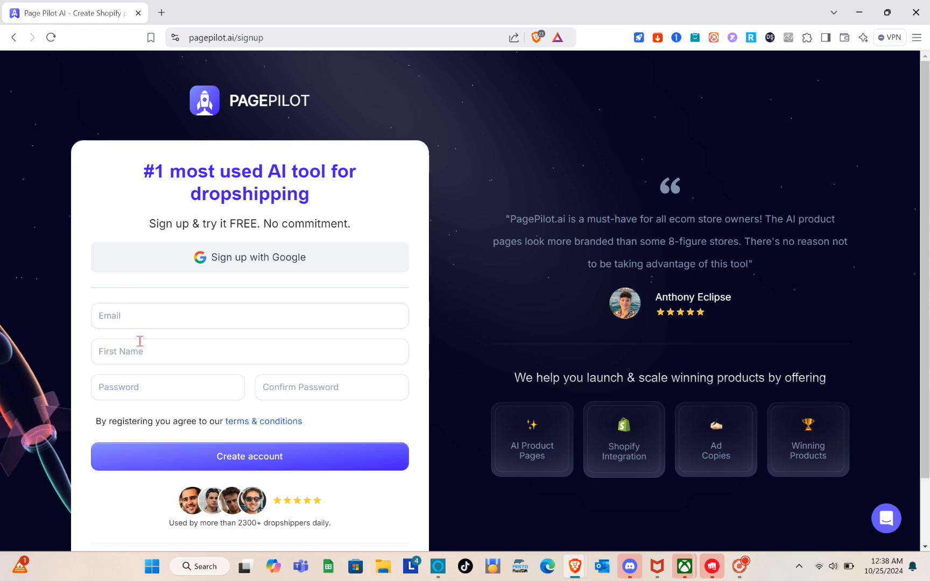
scroll(339, 376, down, 2)
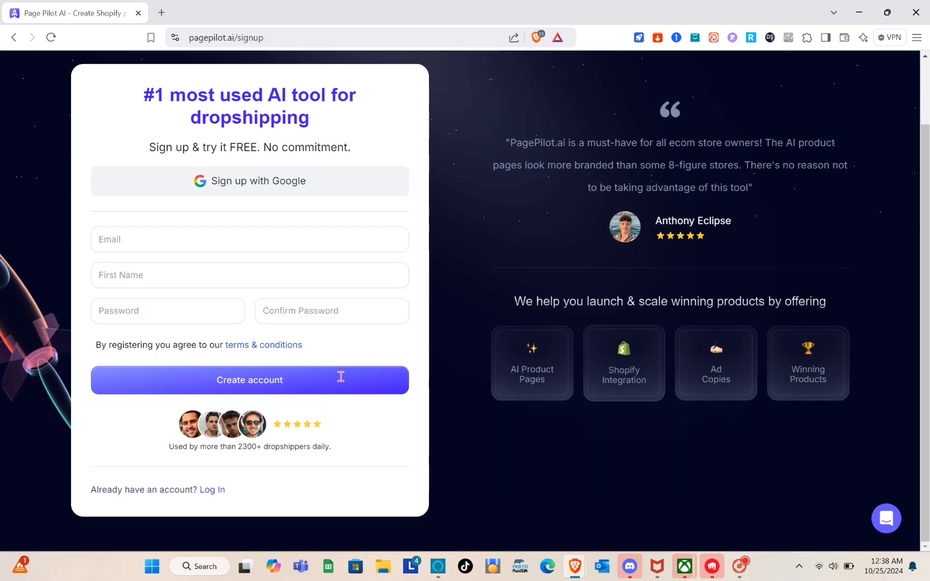
scroll(340, 380, up, 2)
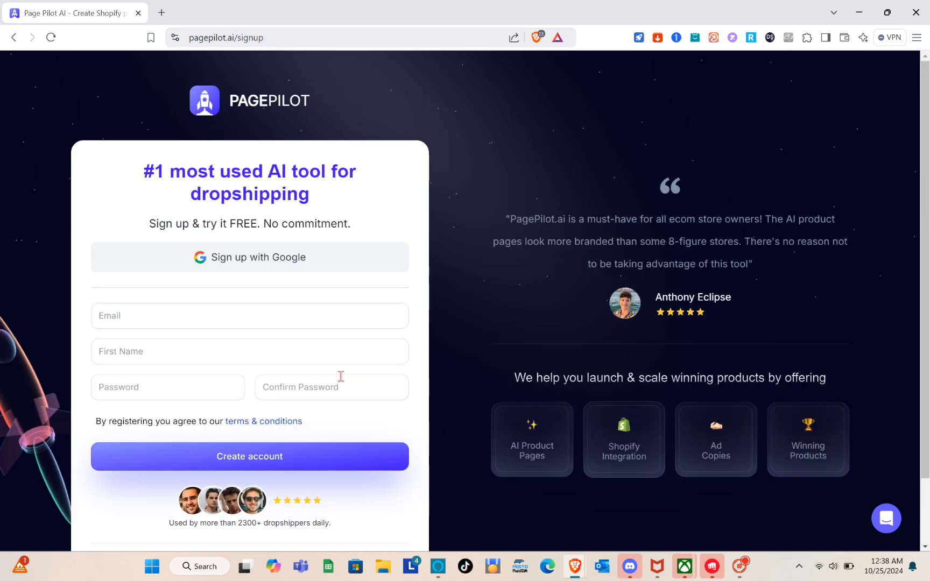
click(279, 262)
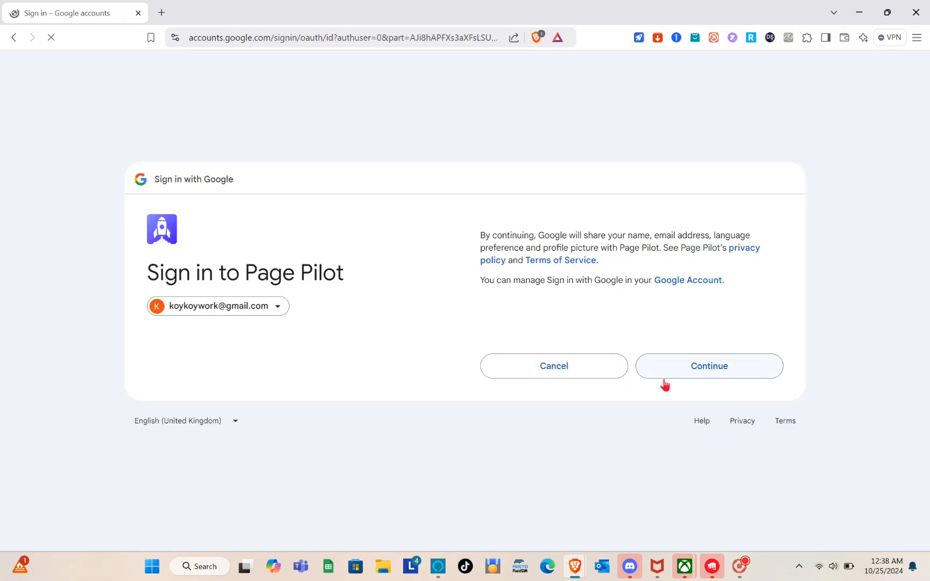
click(664, 378)
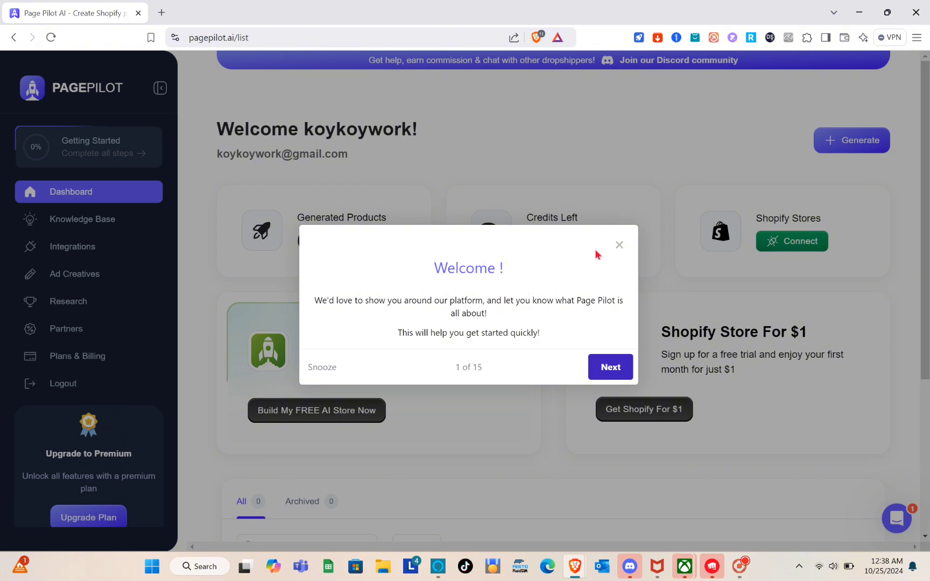
Close the welcome tour and scroll through the dashboard's empty products table.
click(619, 246)
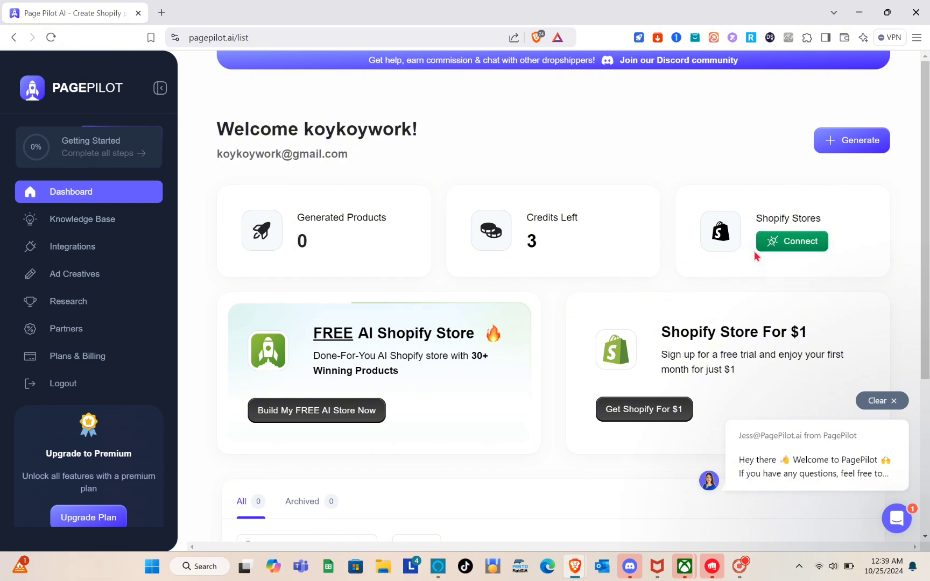
scroll(748, 254, down, 1)
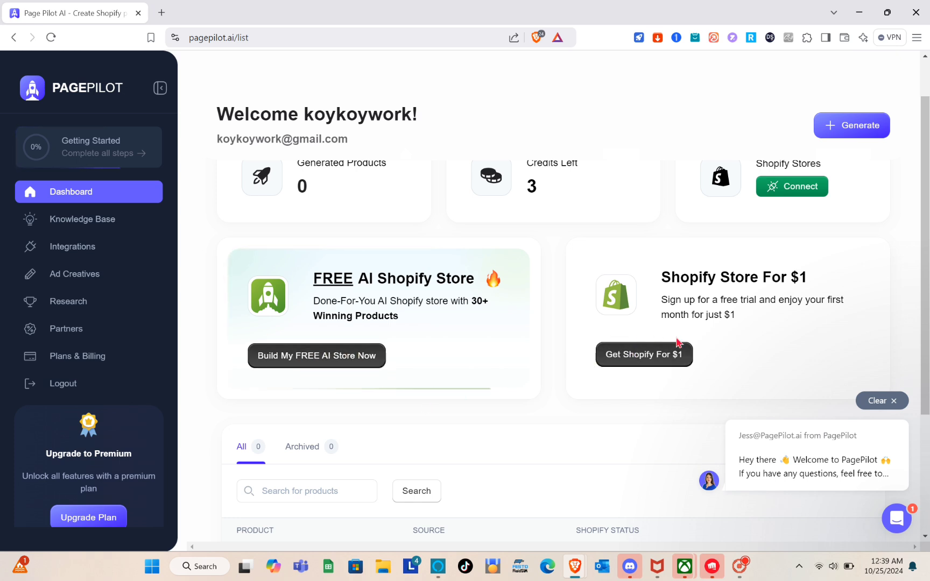
scroll(690, 313, down, 3)
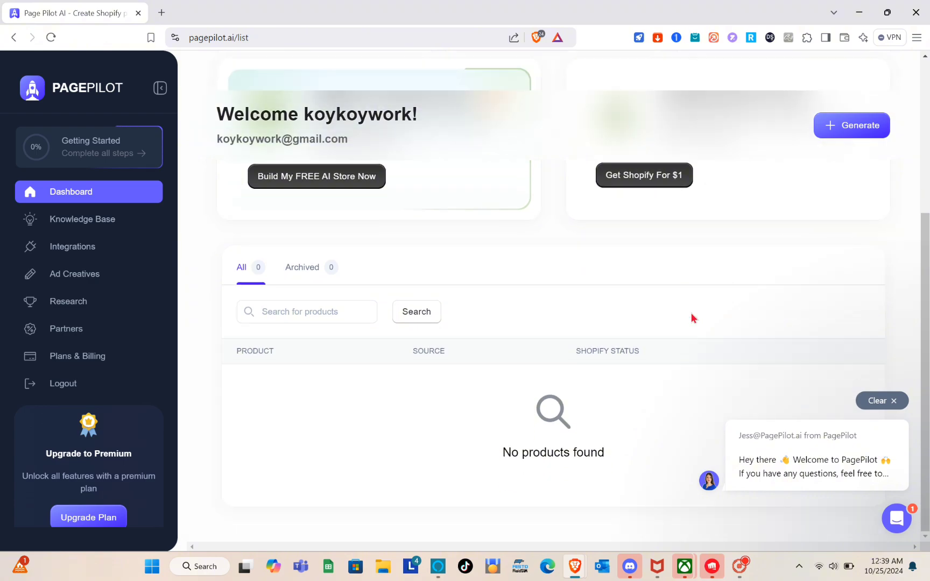
scroll(691, 318, up, 4)
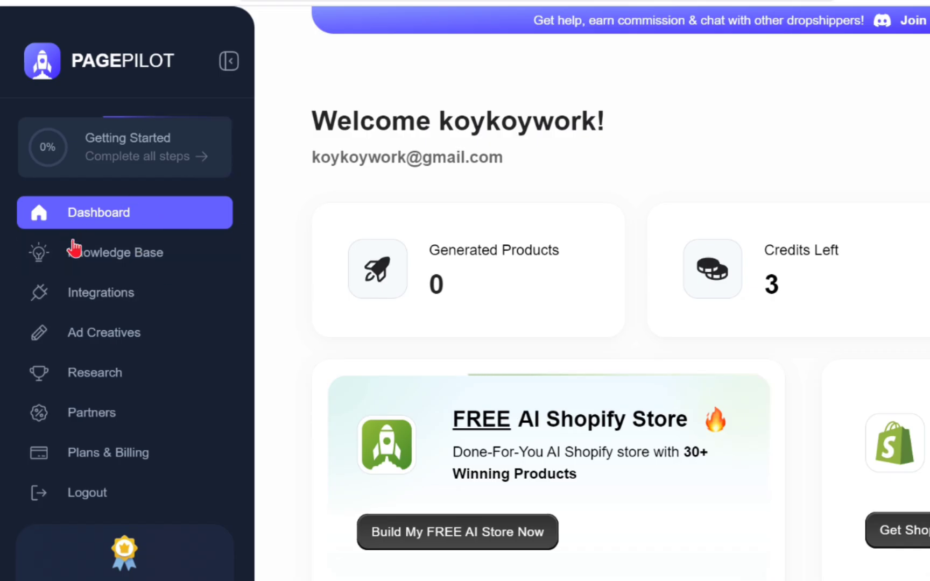
Skim the Knowledge Base articles, then open Integrations to see Shopify and AutoDS status.
click(75, 251)
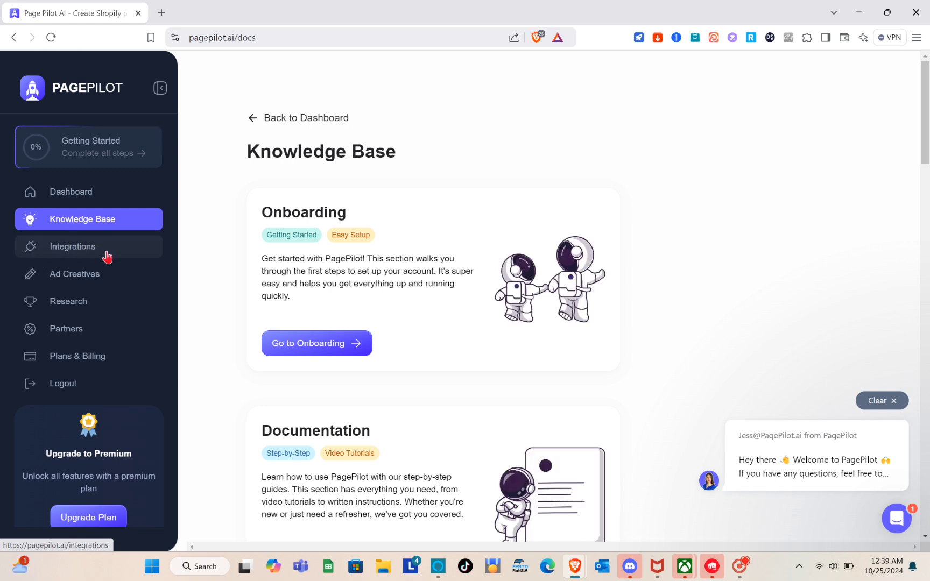
scroll(324, 301, down, 2)
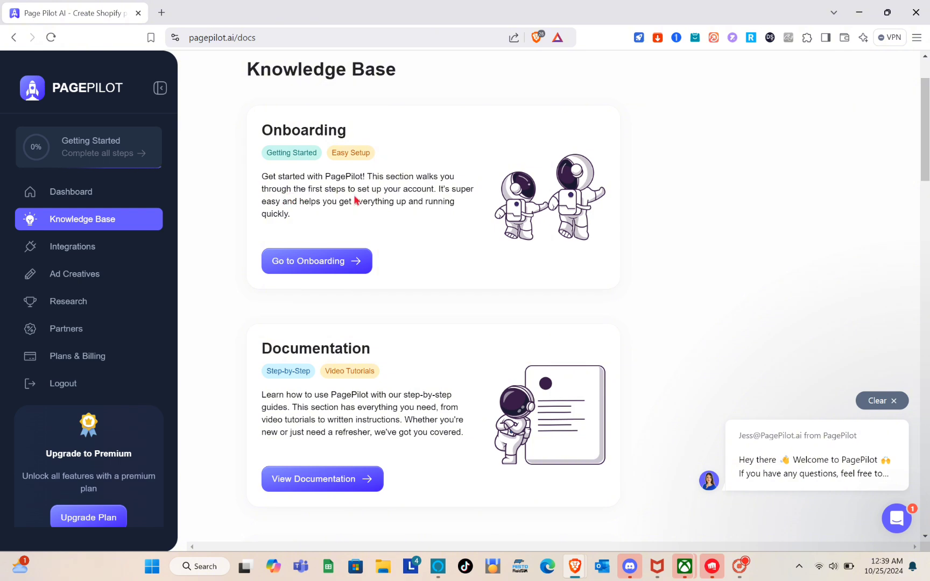
scroll(347, 241, down, 2)
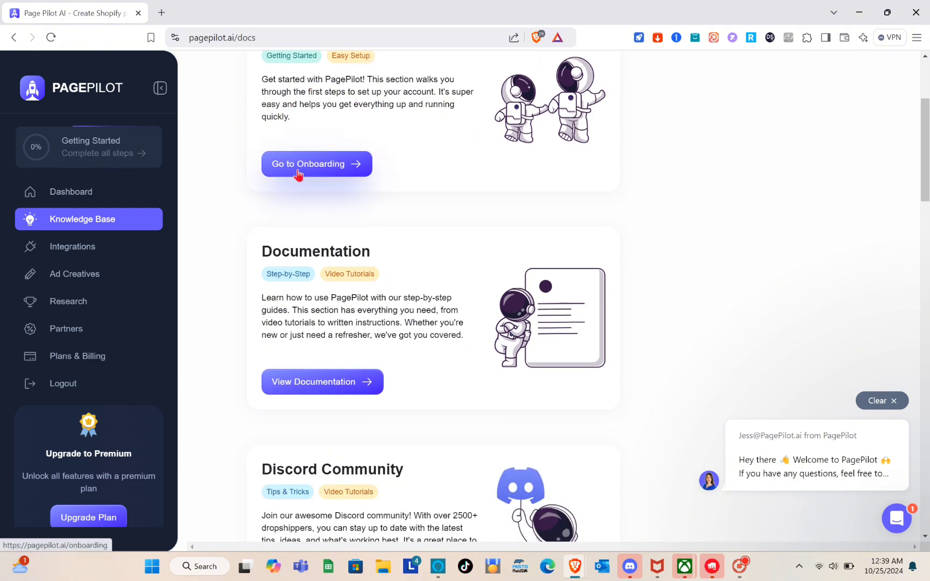
scroll(298, 173, down, 5)
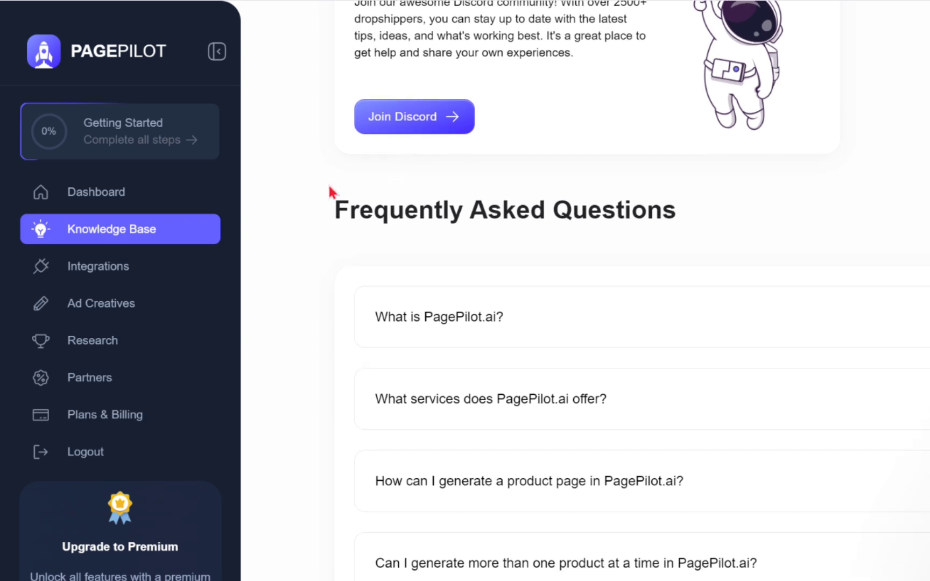
scroll(425, 253, up, 9)
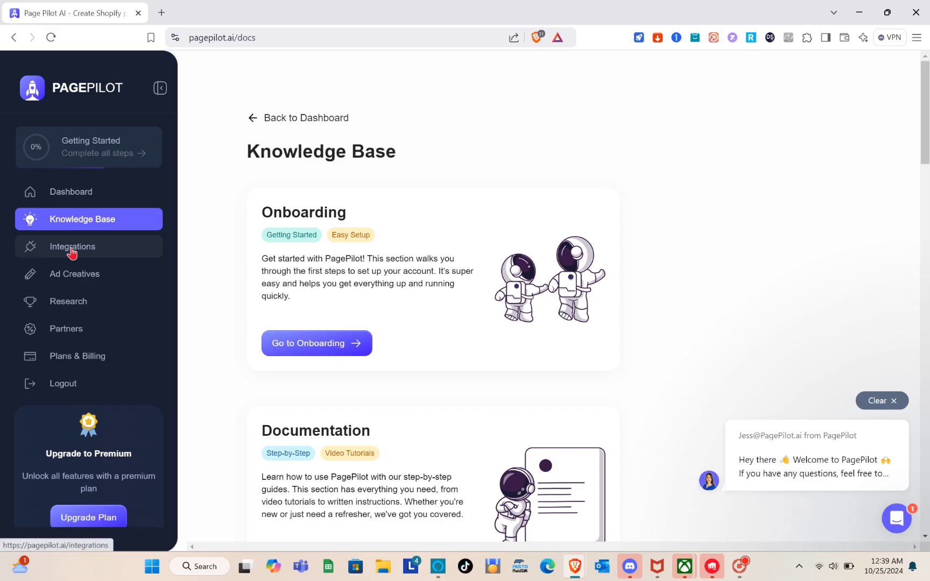
click(97, 273)
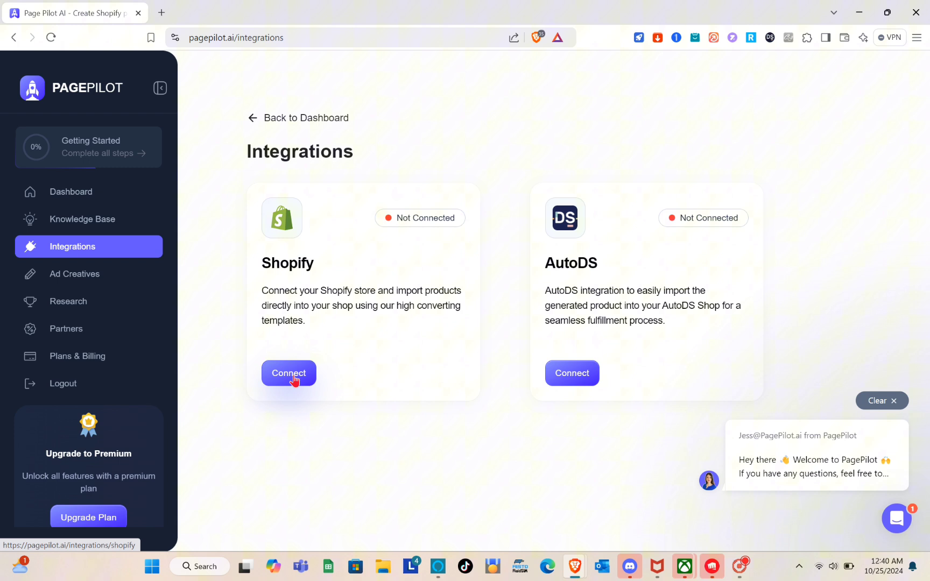
Open Shopify's New Connection form and read the 5-step guide for getting a Shopify Key.
click(229, 412)
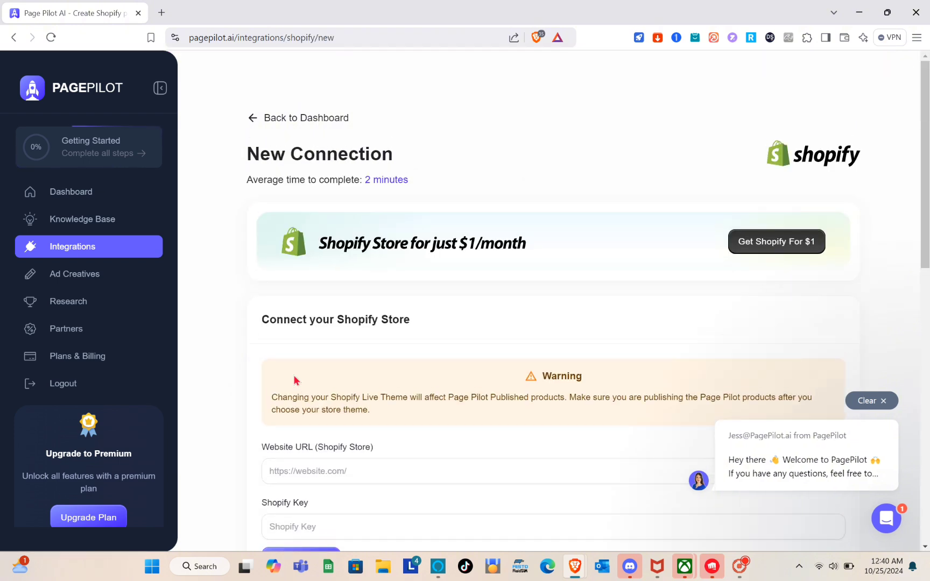
scroll(294, 380, down, 3)
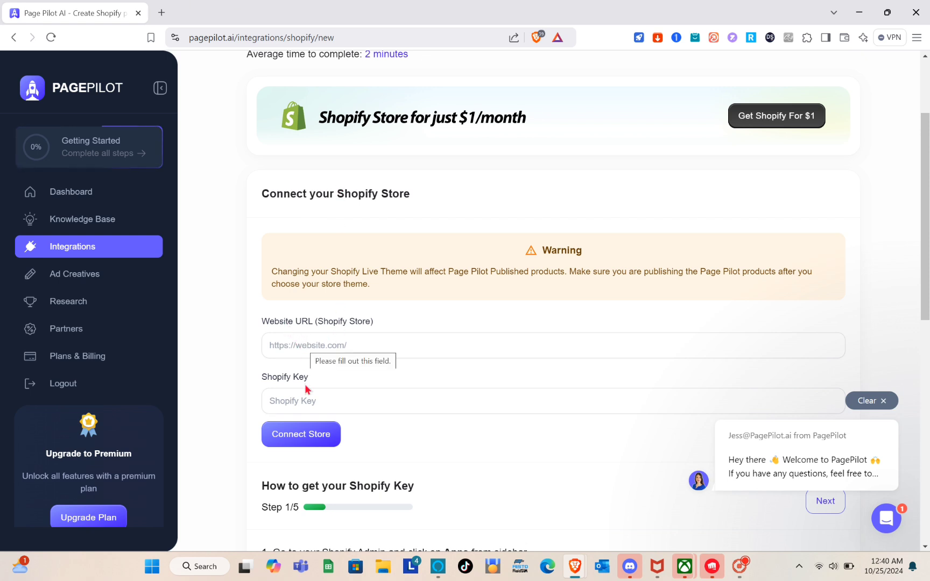
click(314, 403)
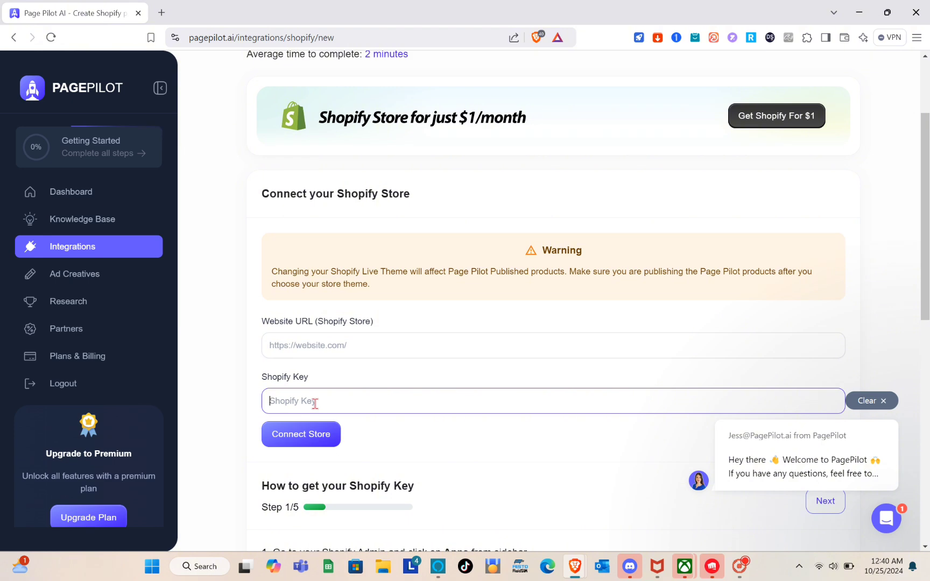
scroll(315, 403, down, 3)
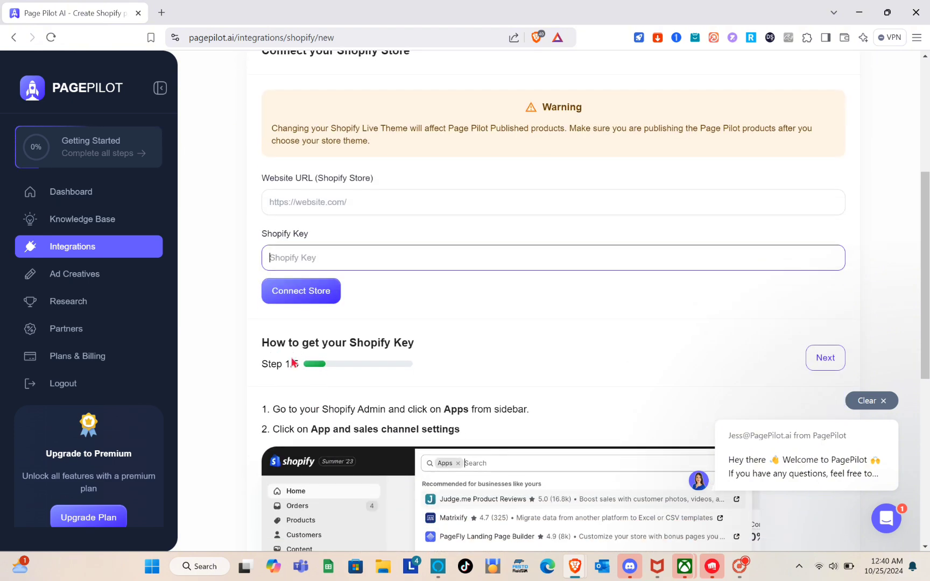
scroll(293, 362, down, 4)
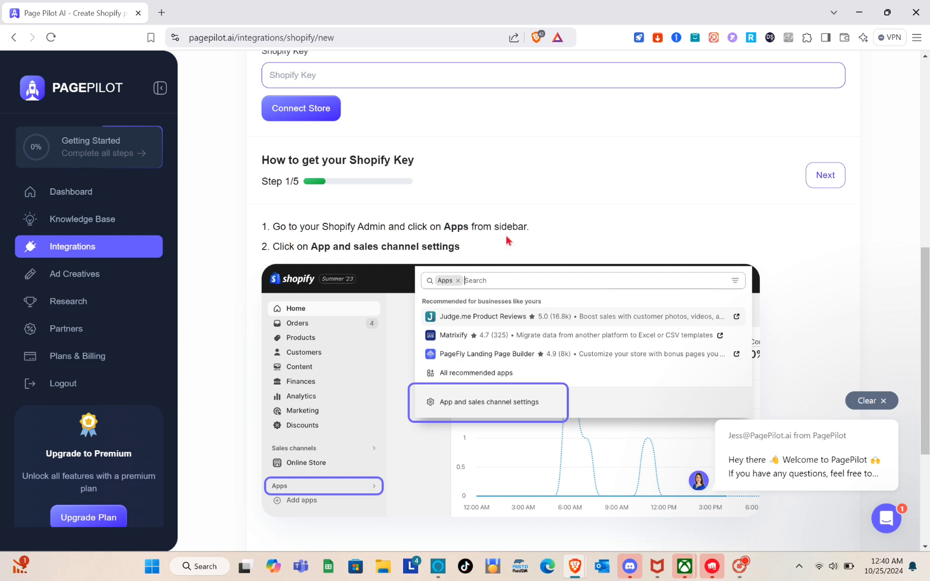
scroll(387, 237, down, 1)
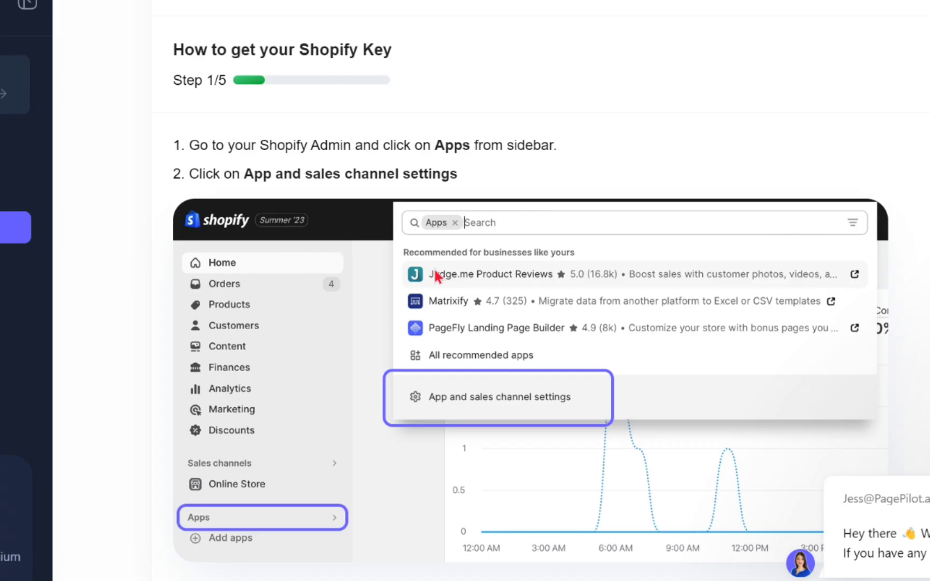
scroll(444, 279, down, 1)
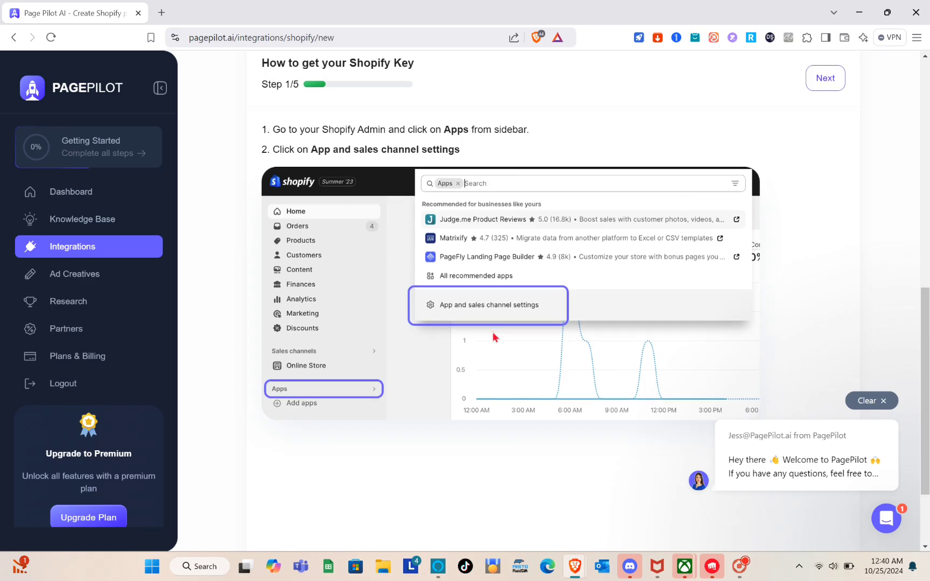
scroll(536, 355, down, 2)
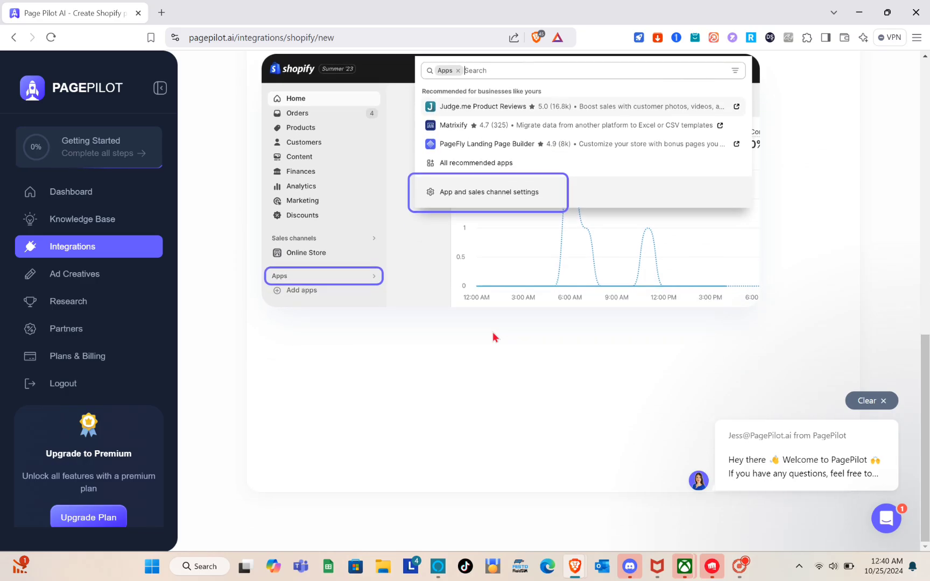
scroll(492, 332, up, 4)
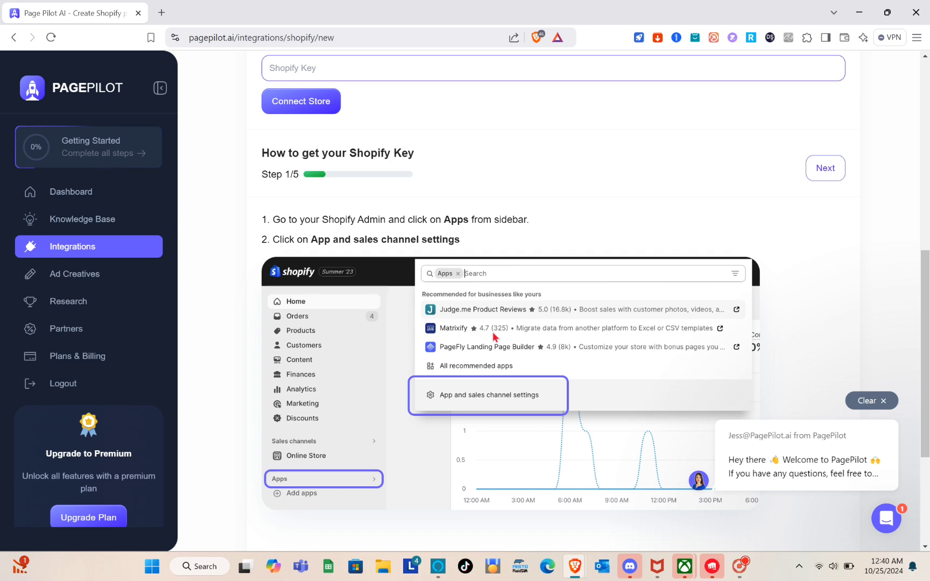
scroll(493, 333, up, 9)
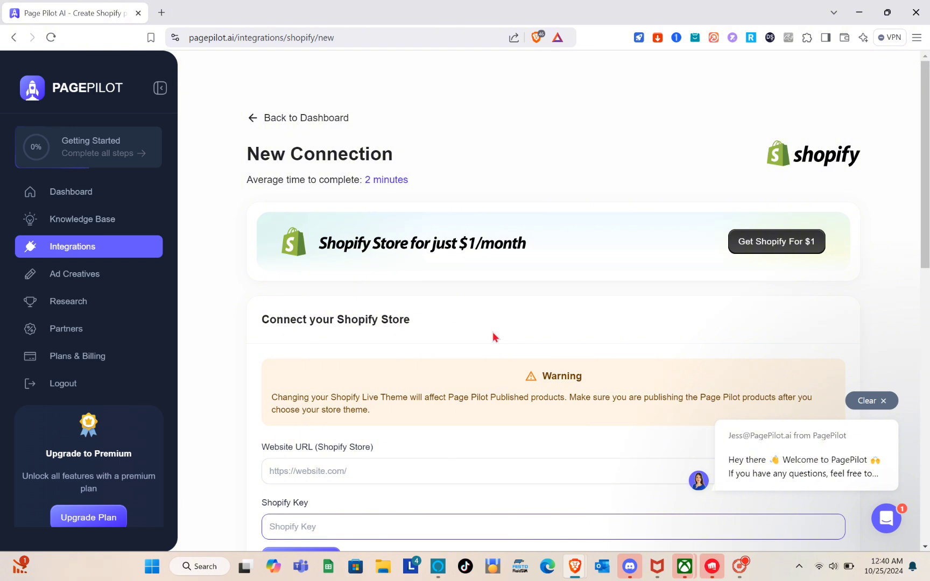
scroll(492, 332, down, 1)
scroll(492, 332, up, 1)
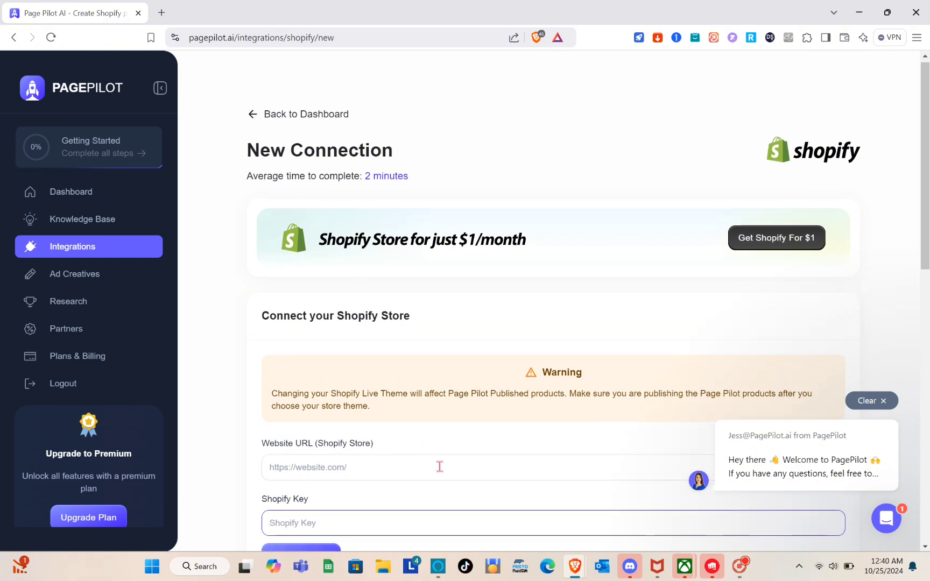
From the Dashboard, start Generate to bring up the AliExpress product source dialog.
click(92, 204)
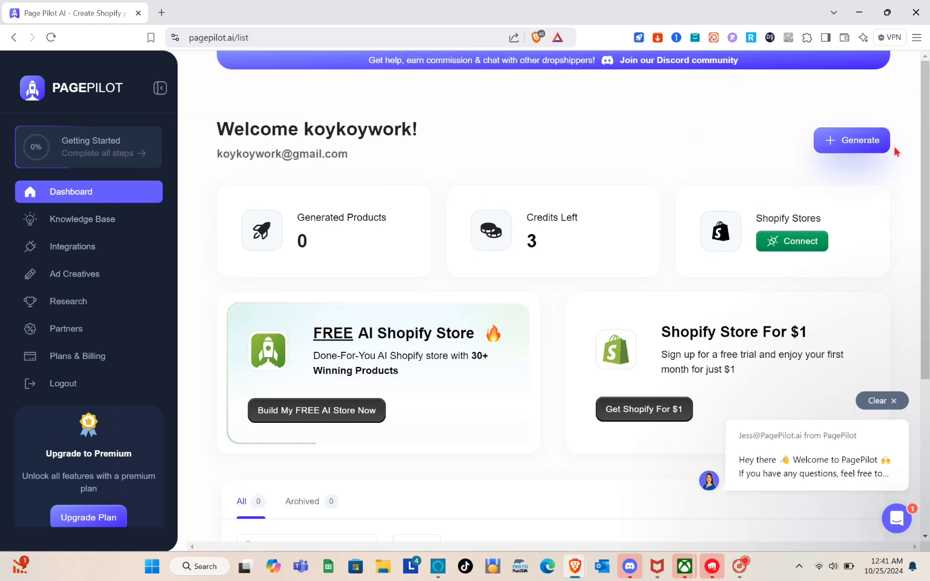
click(832, 140)
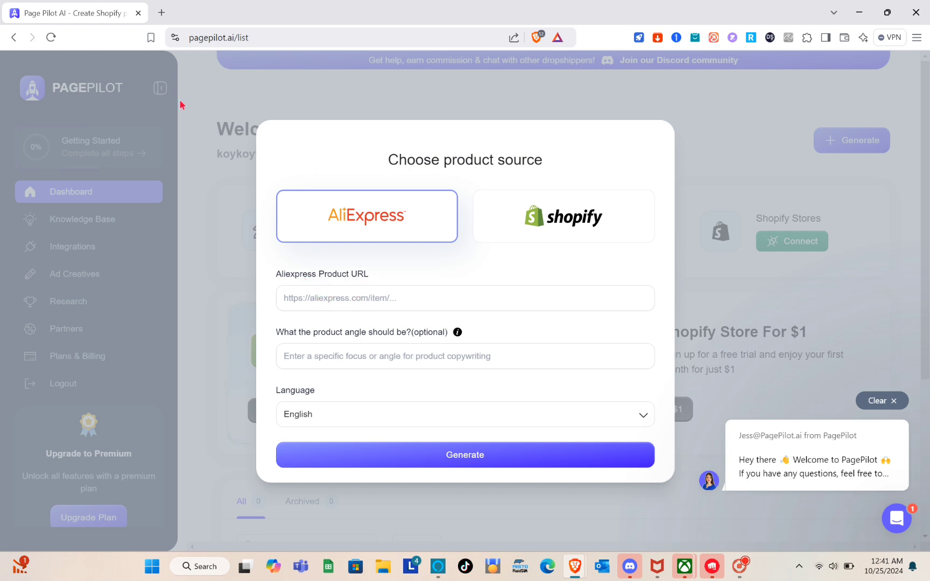
Load aliexpress.com in a new browser tab.
click(160, 12)
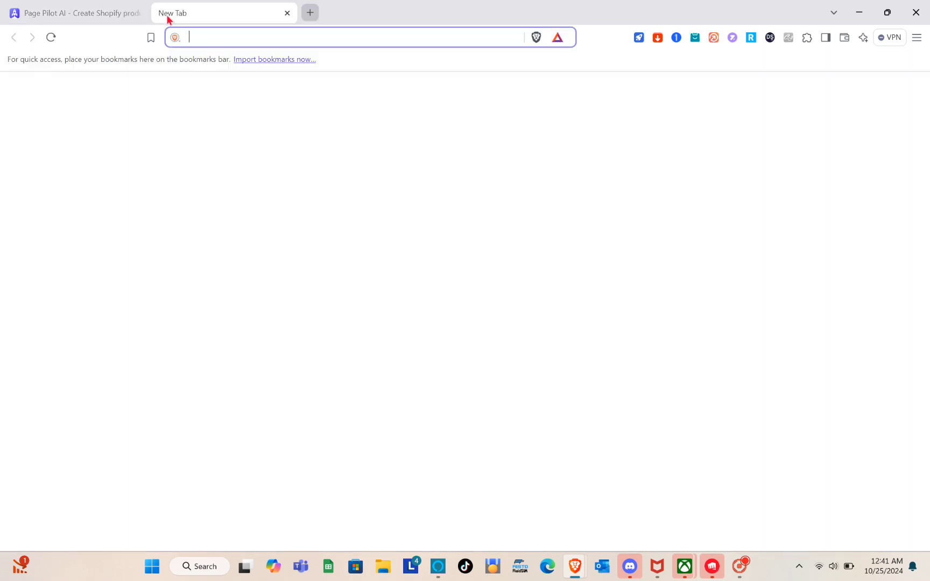
text(aliexpress.com)
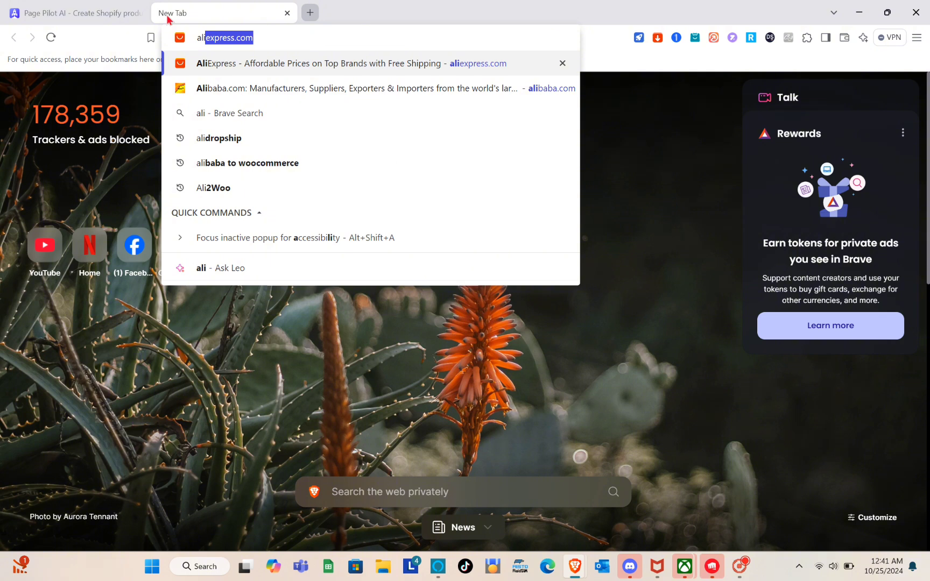
key(Return)
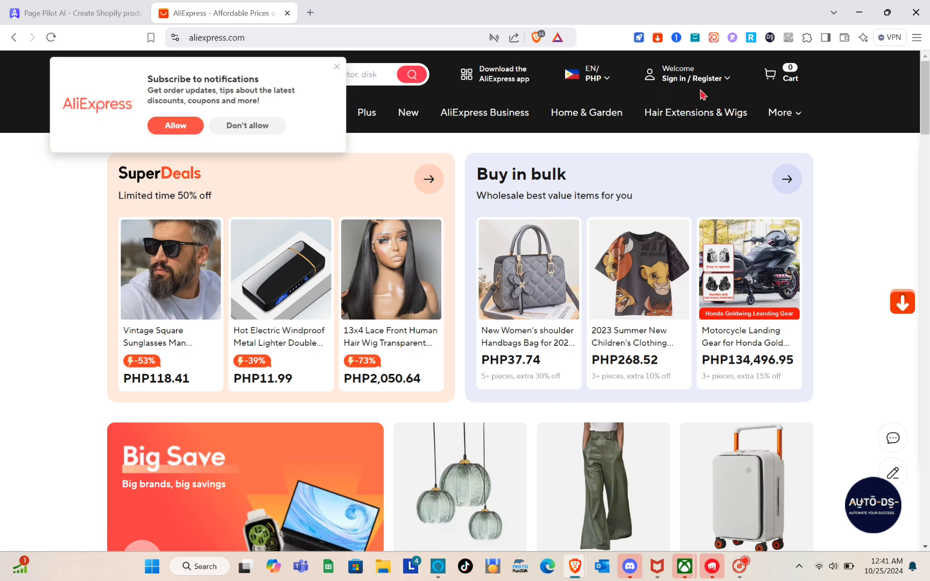
Sign in to AliExpress with a Google account and scan the homepage offers.
mouse_move(723, 91)
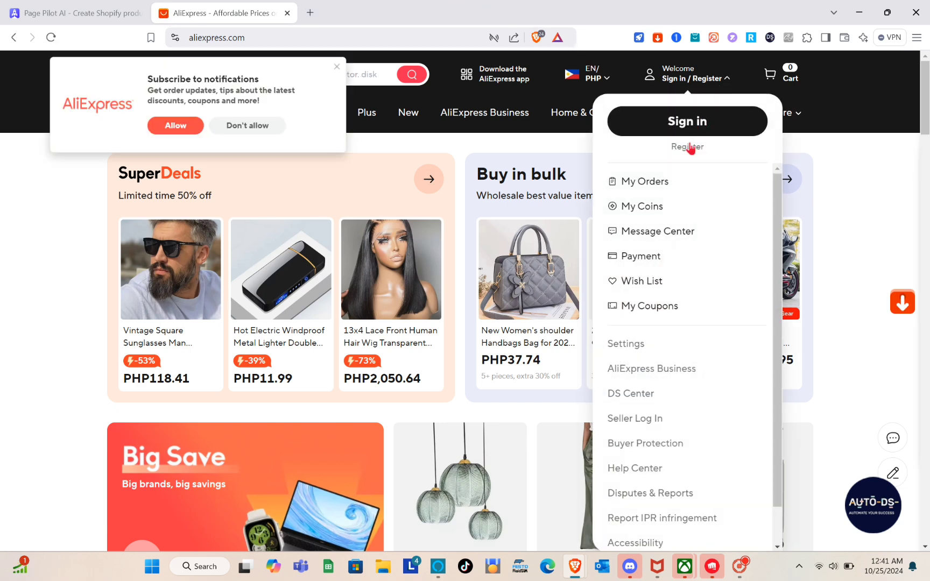
click(687, 122)
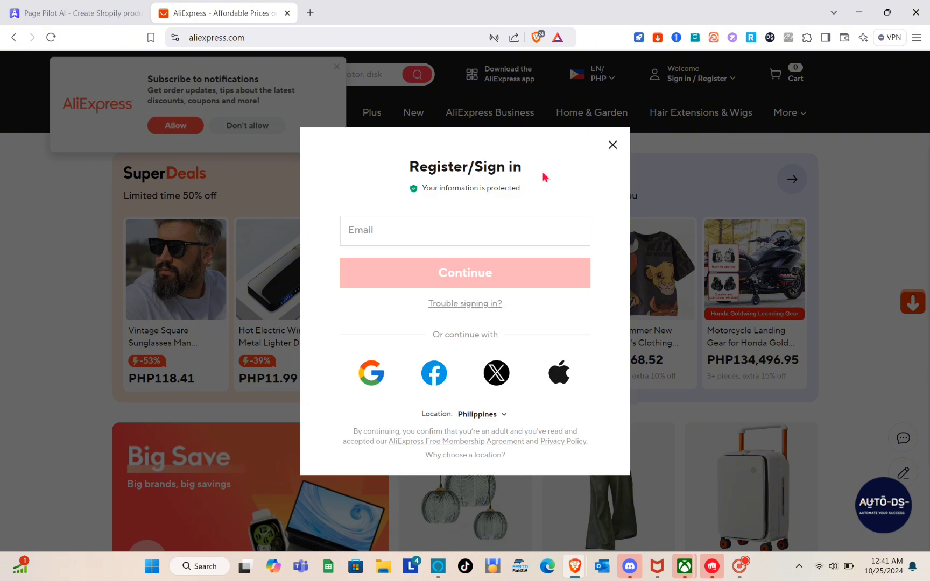
click(373, 377)
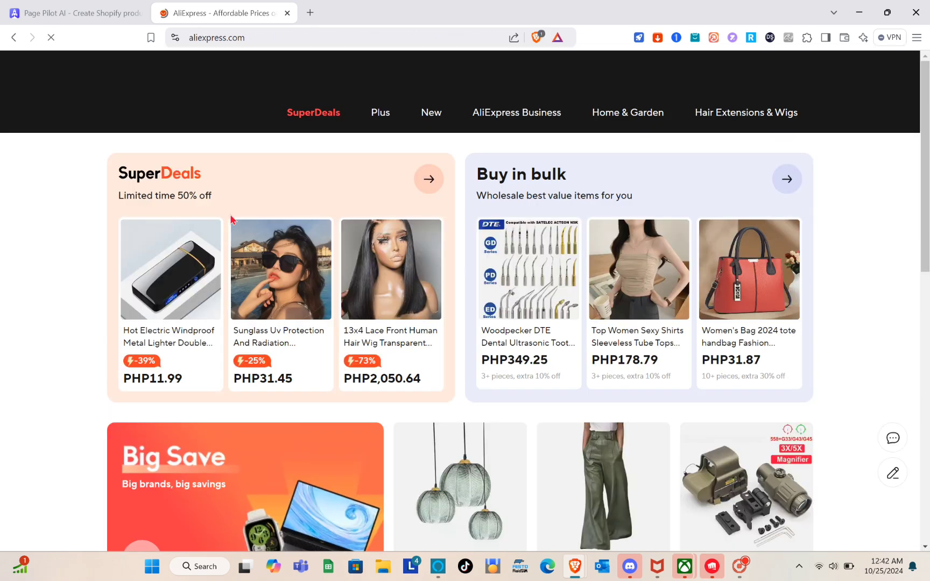
scroll(306, 403, down, 8)
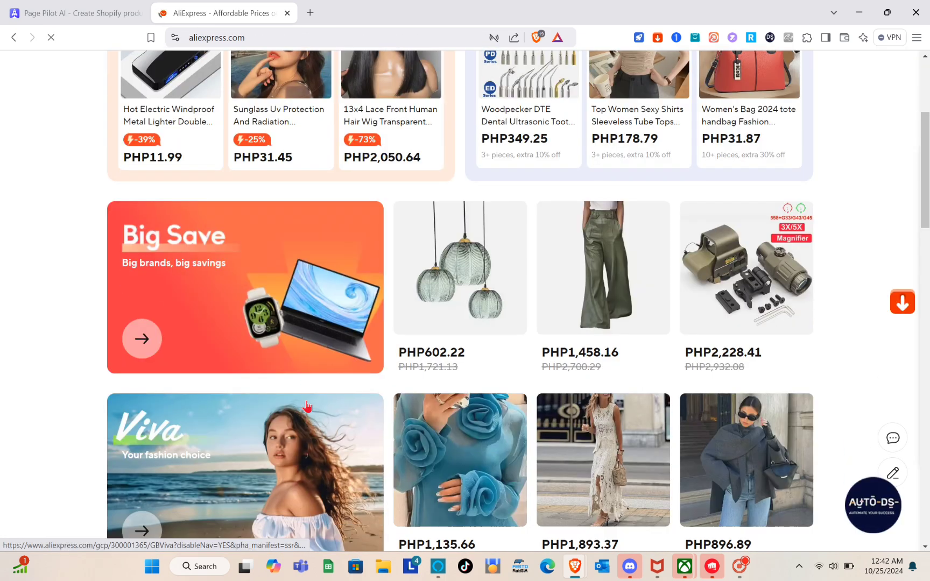
scroll(306, 408, down, 8)
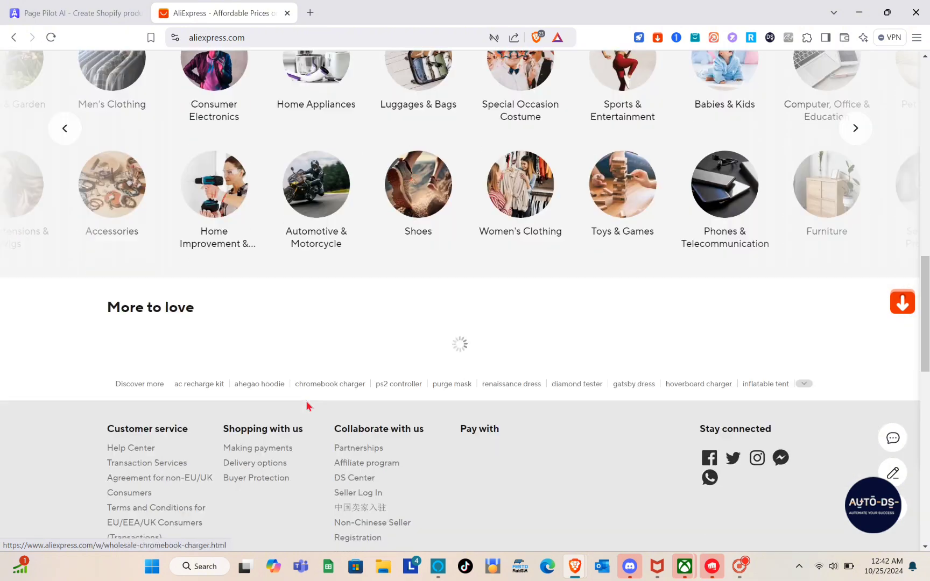
scroll(306, 404, up, 15)
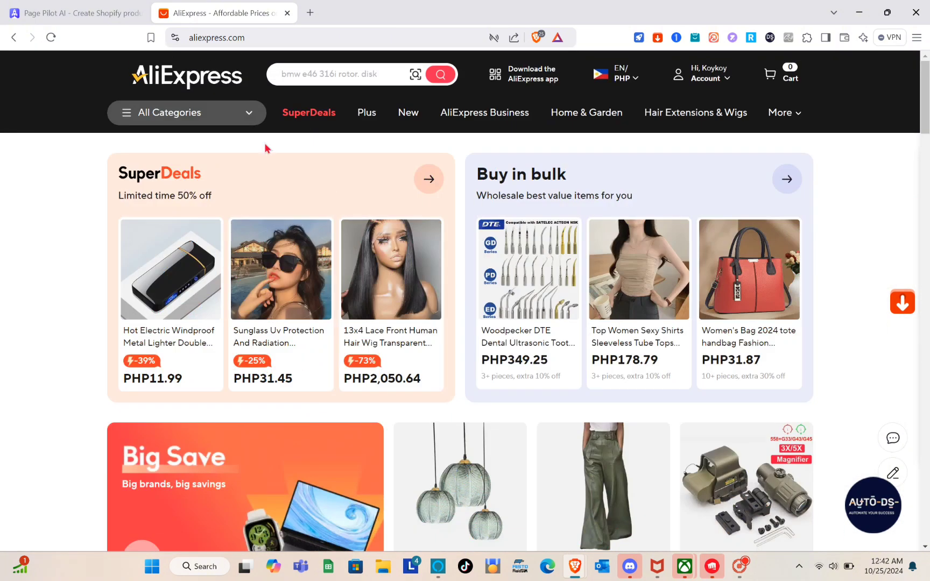
Browse Accessories > Women's Sunglasses and open the RBROVO Semi-Rimless Retro Sunglasses page.
click(249, 122)
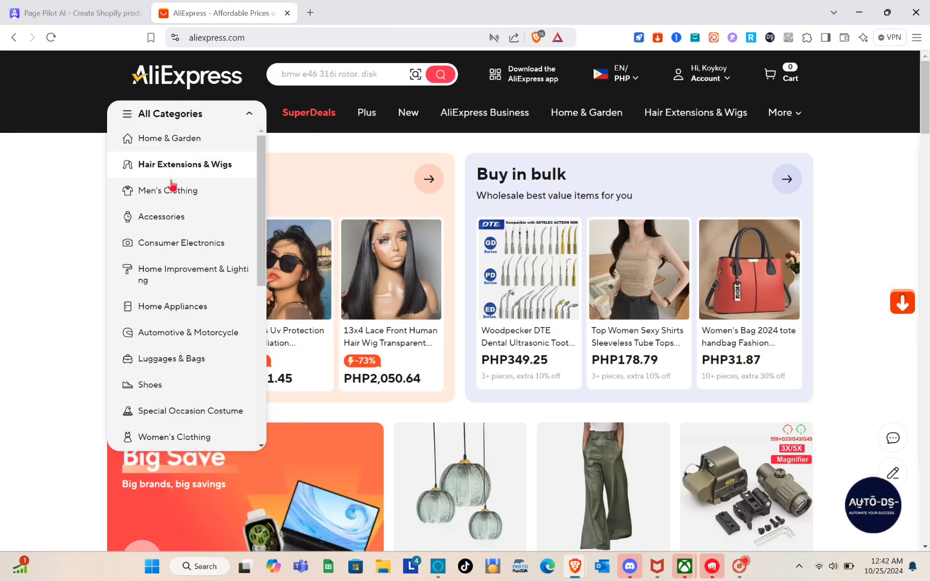
click(180, 221)
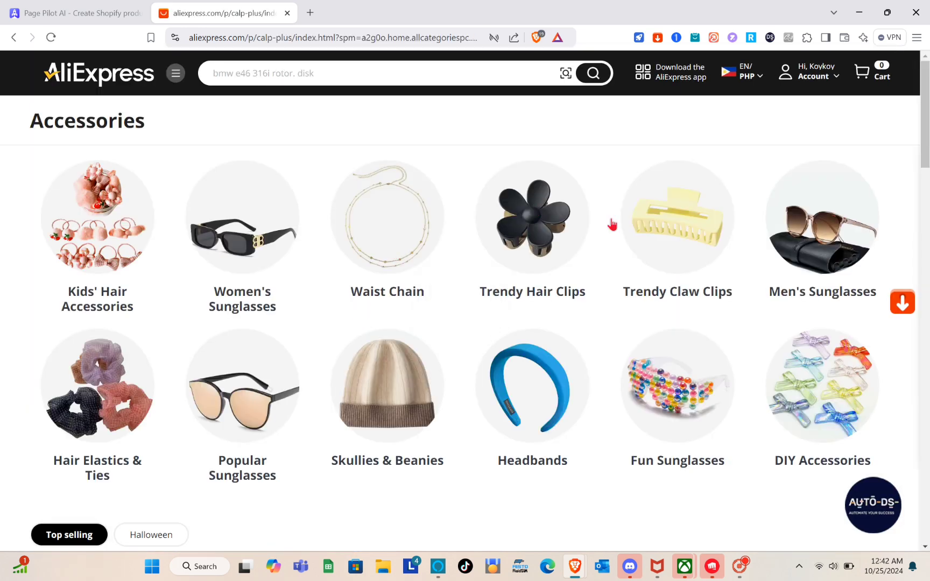
click(235, 230)
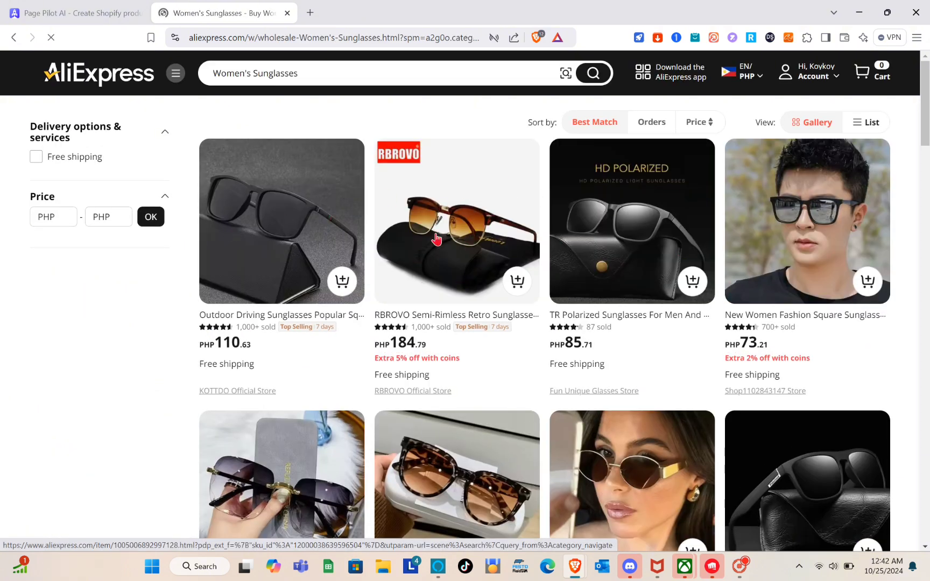
click(437, 240)
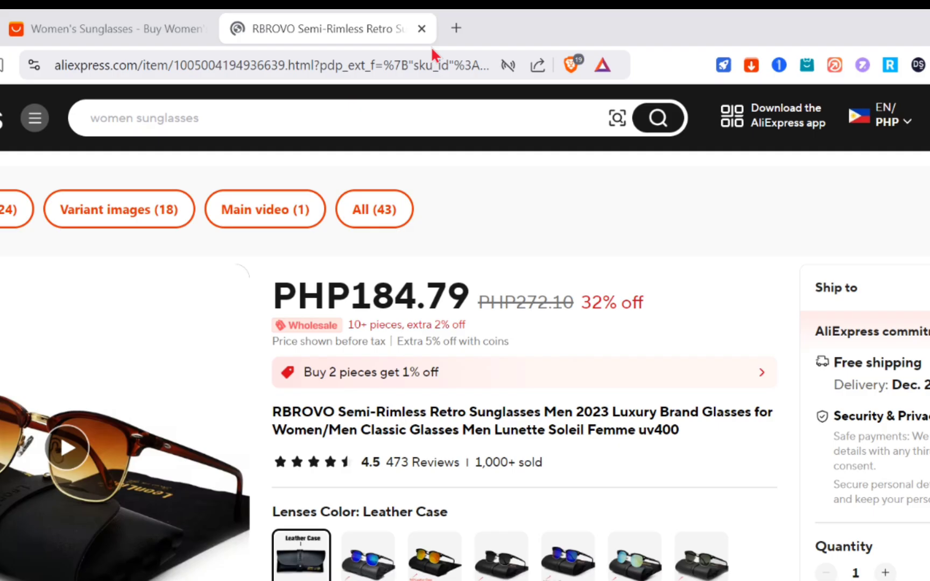
Copy the RBROVO product page URL from the address bar.
click(444, 37)
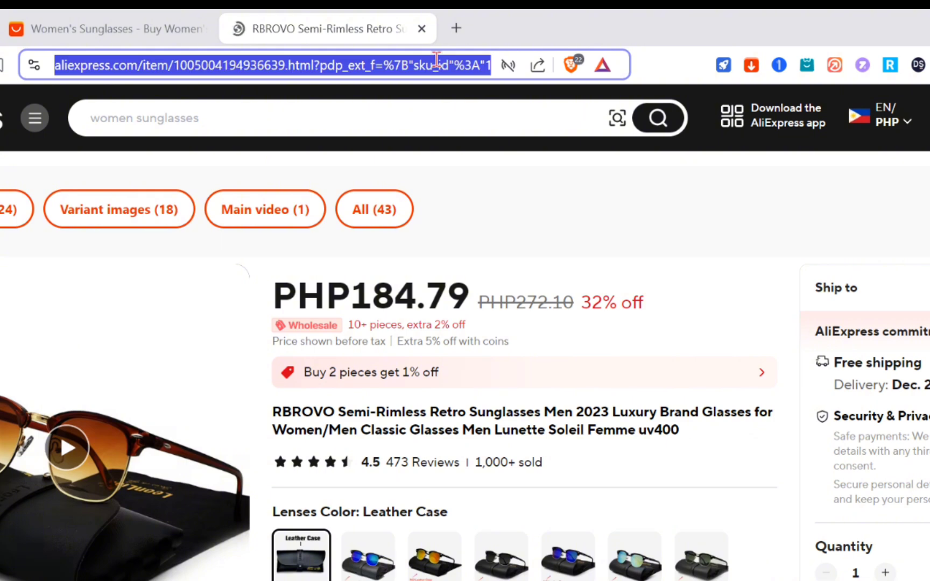
right_click(437, 62)
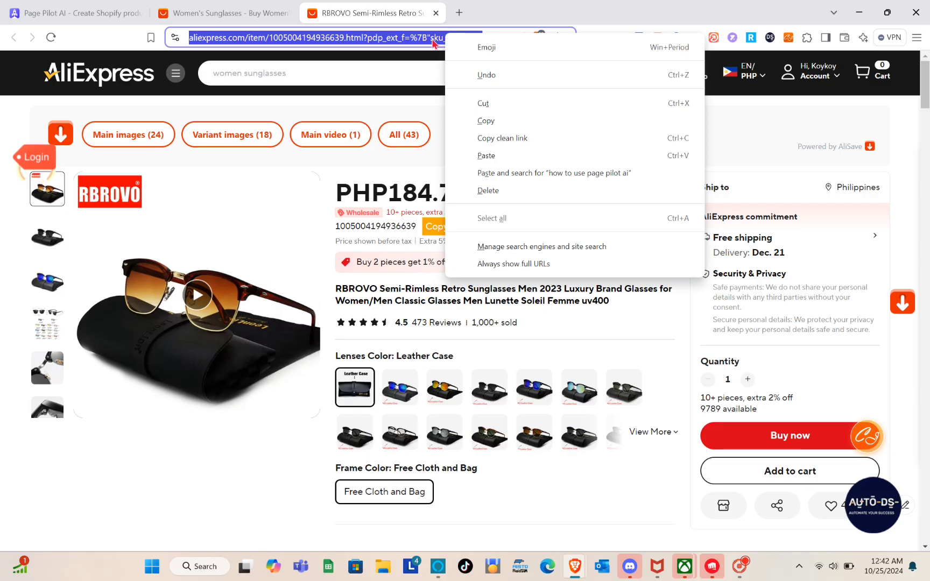
key(Escape)
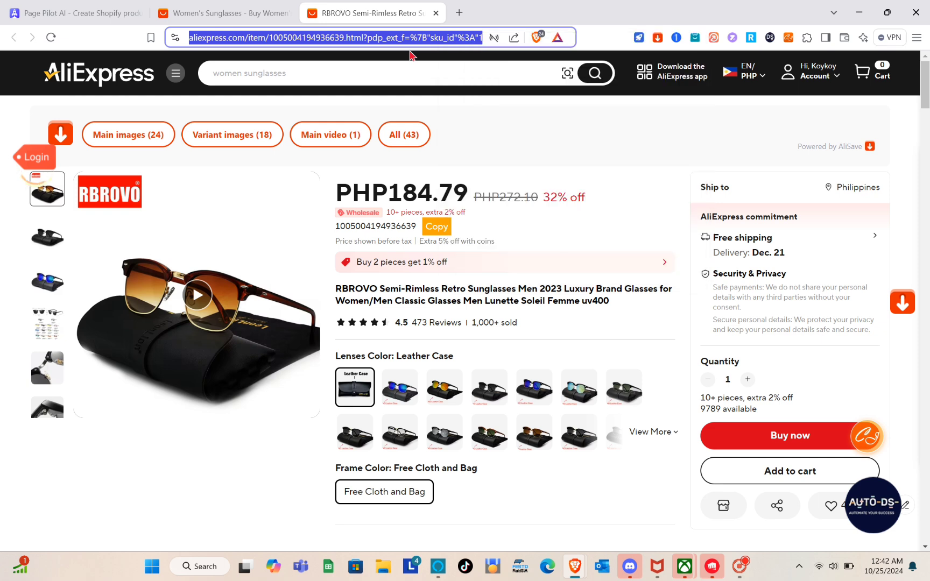
right_click(439, 43)
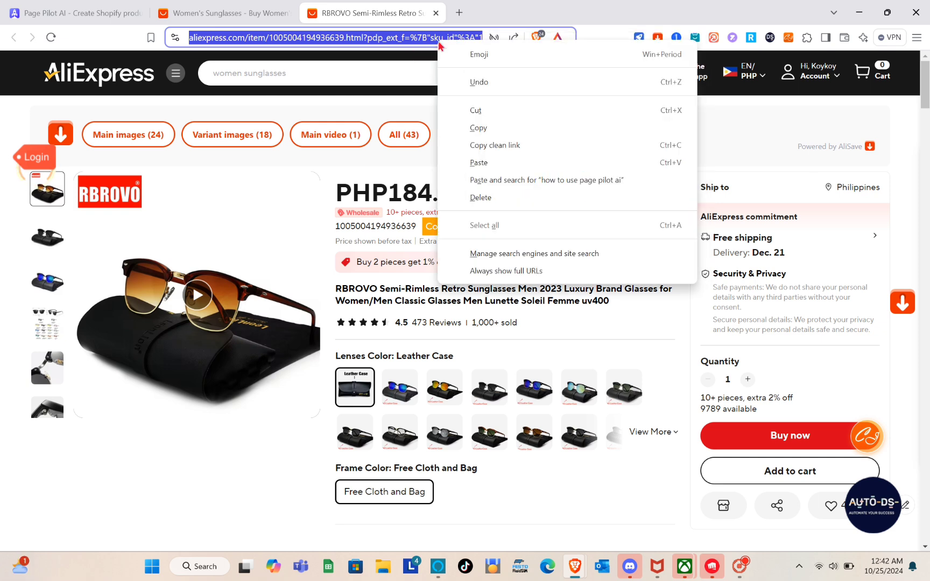
click(481, 128)
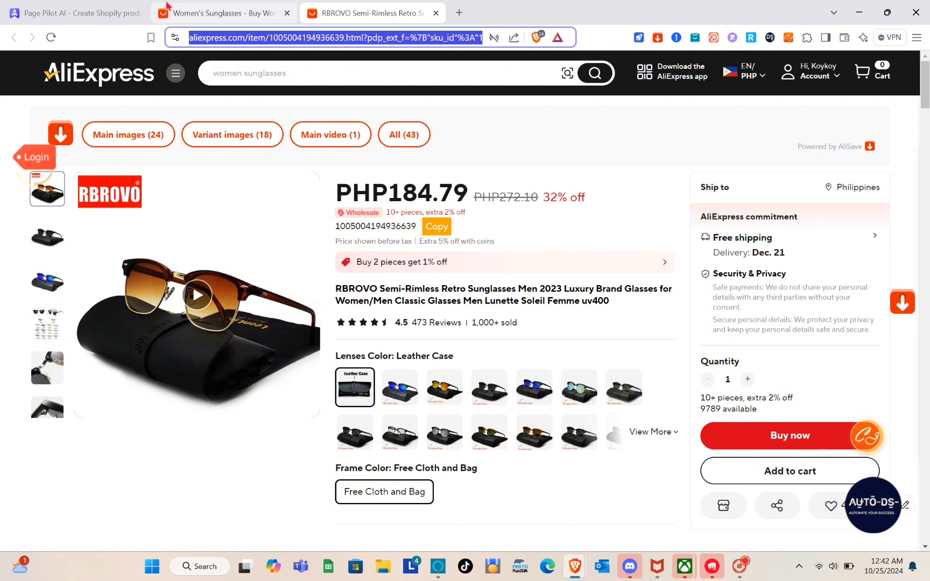
Paste the copied RBROVO sunglasses AliExpress link as the product URL and generate the page.
click(103, 8)
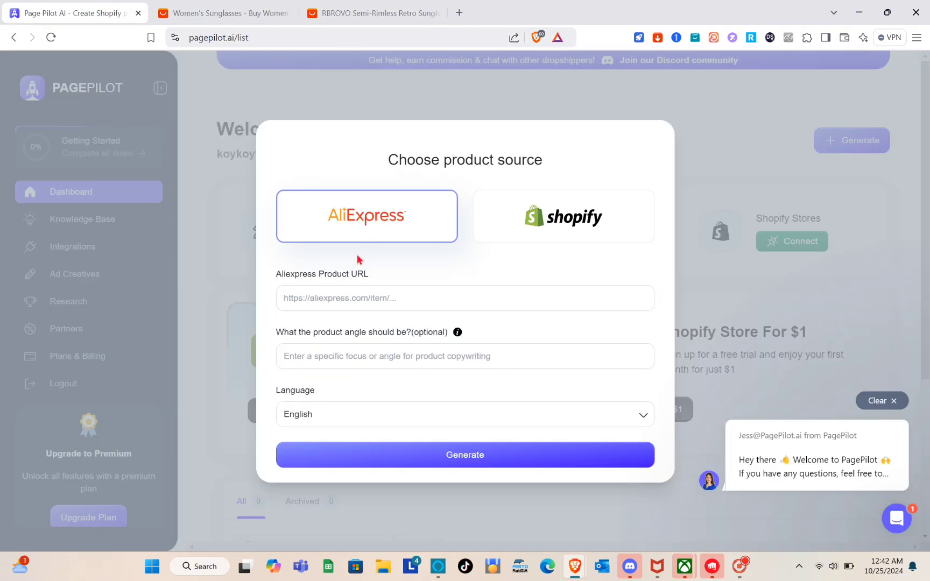
click(349, 297)
key(ctrl+v)
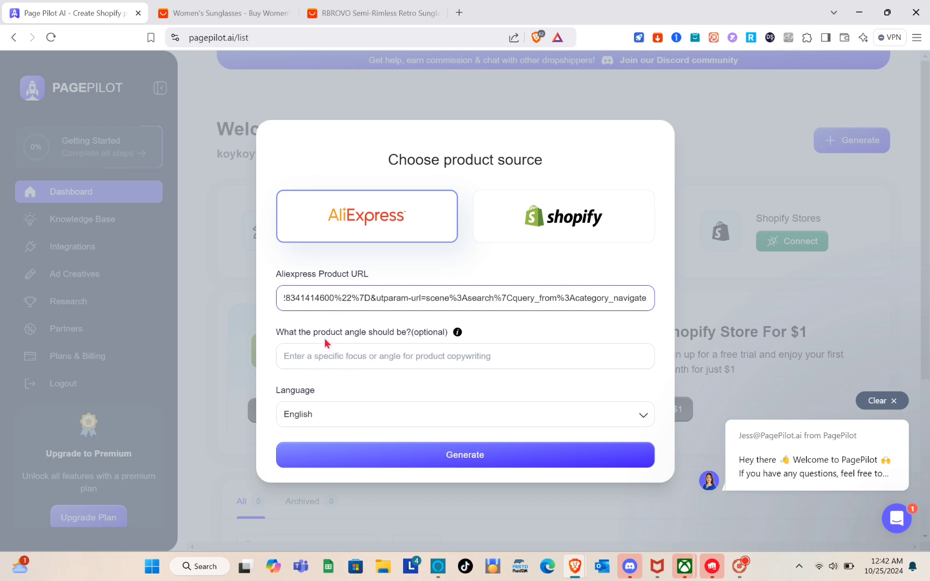
click(411, 463)
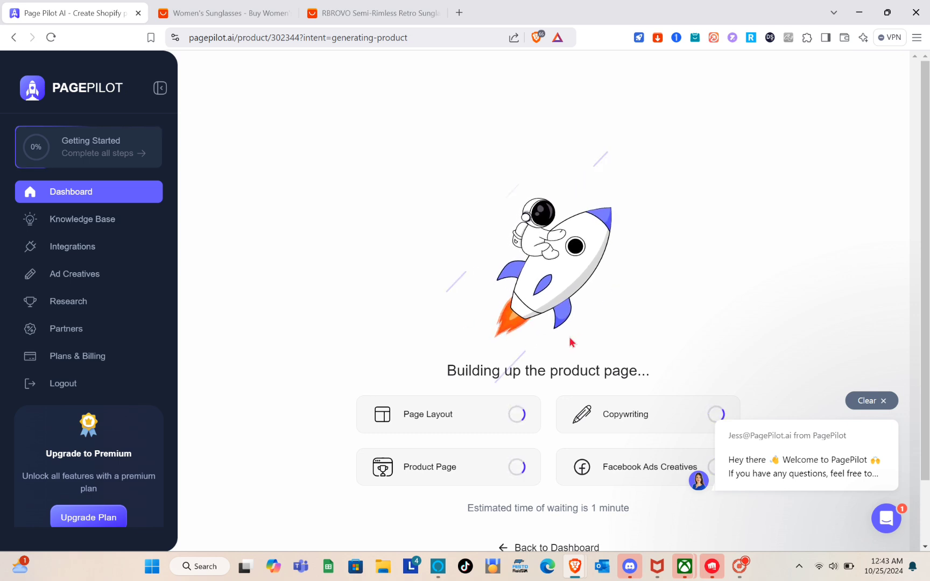
Review the generated RBROVO Retro Semi-Rimless Shades overview with 366 reviews, benefits and lens colours.
scroll(572, 342, down, 1)
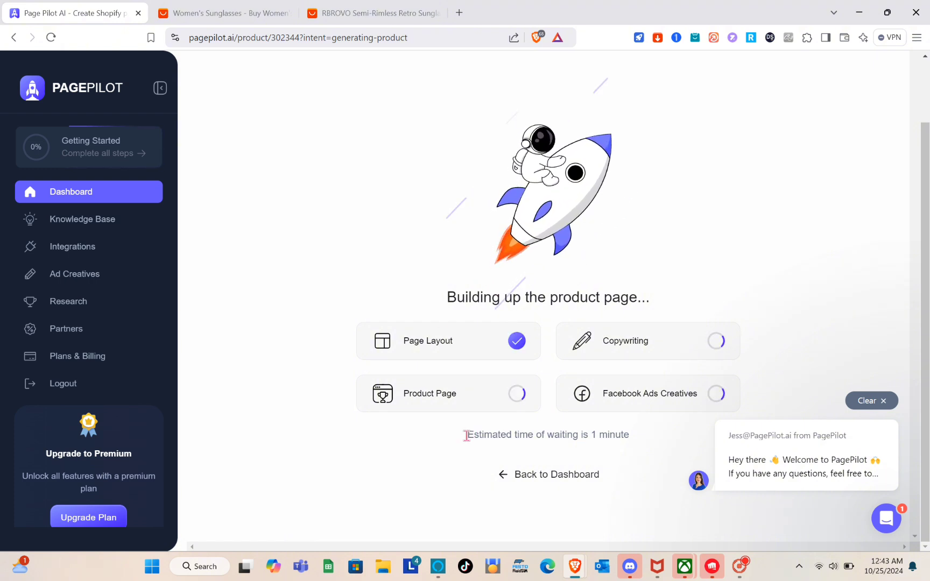
drag(466, 436, 632, 439)
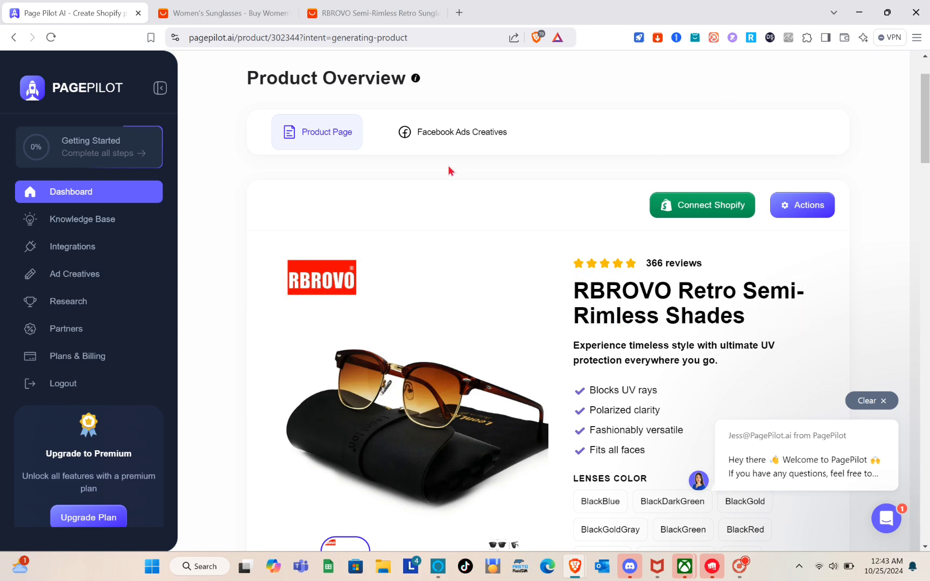
scroll(448, 165, down, 2)
scroll(448, 165, up, 1)
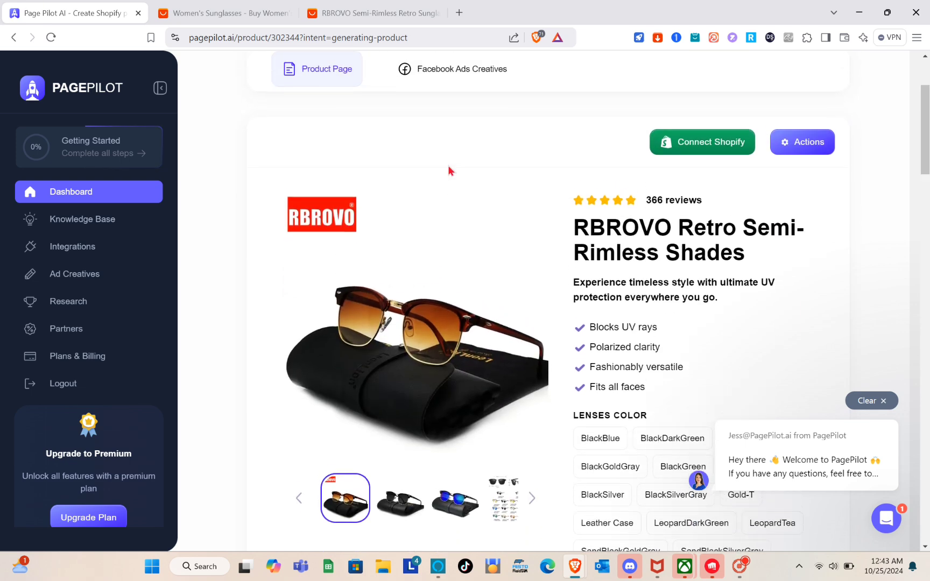
scroll(448, 168, down, 3)
scroll(449, 168, up, 2)
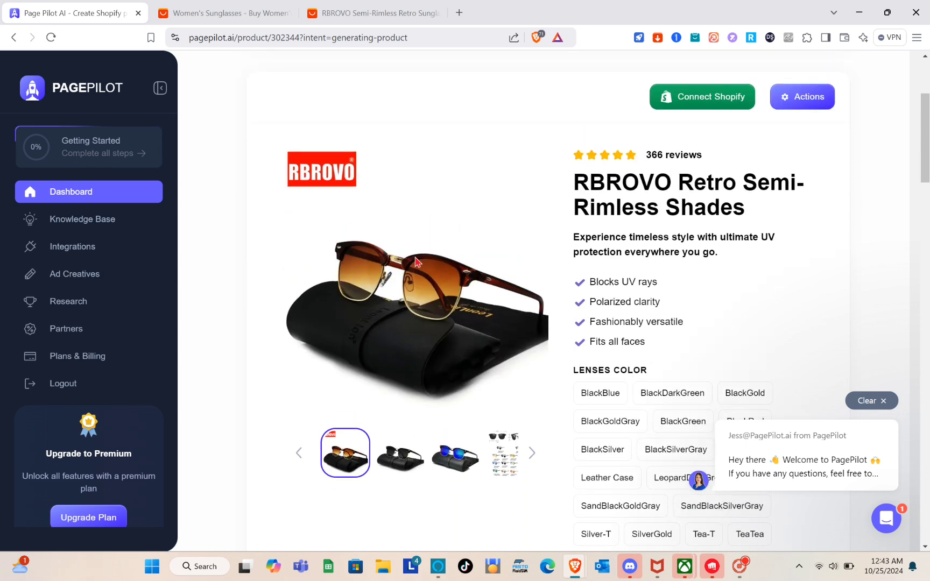
scroll(460, 239, up, 1)
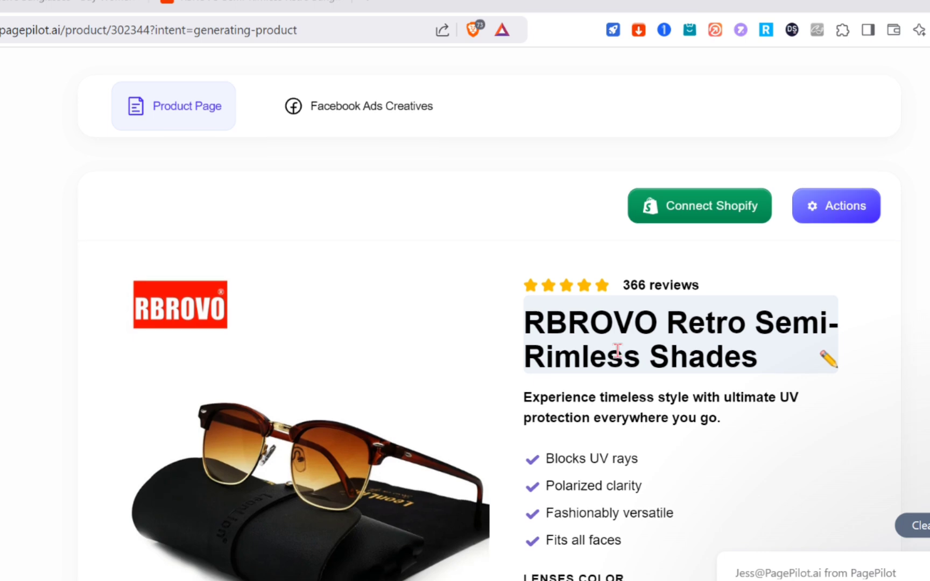
scroll(618, 351, down, 2)
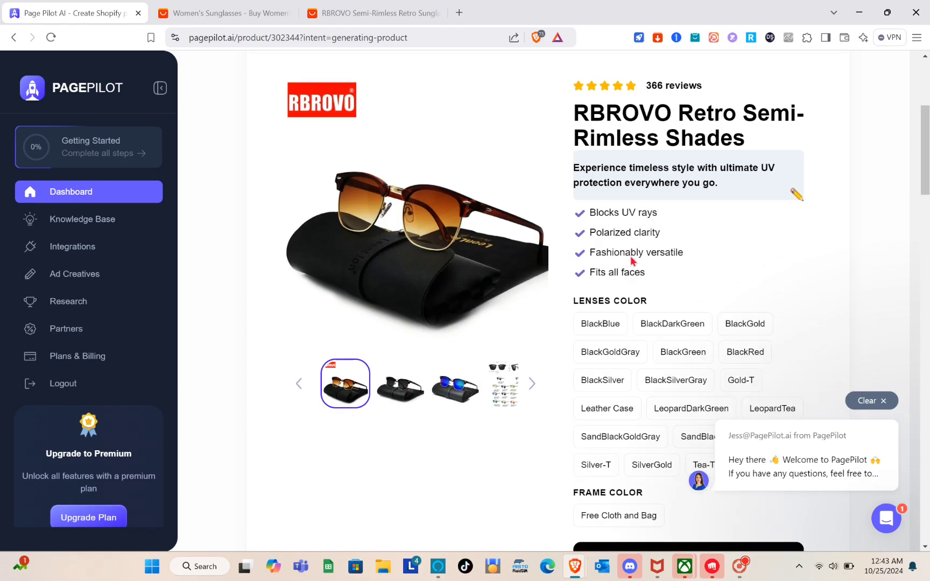
scroll(622, 232, down, 2)
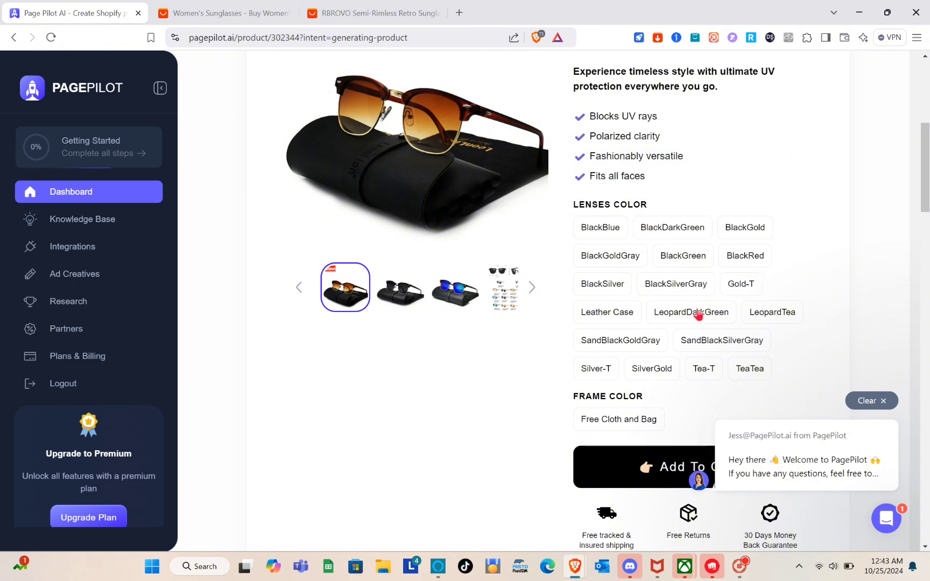
scroll(669, 297, down, 3)
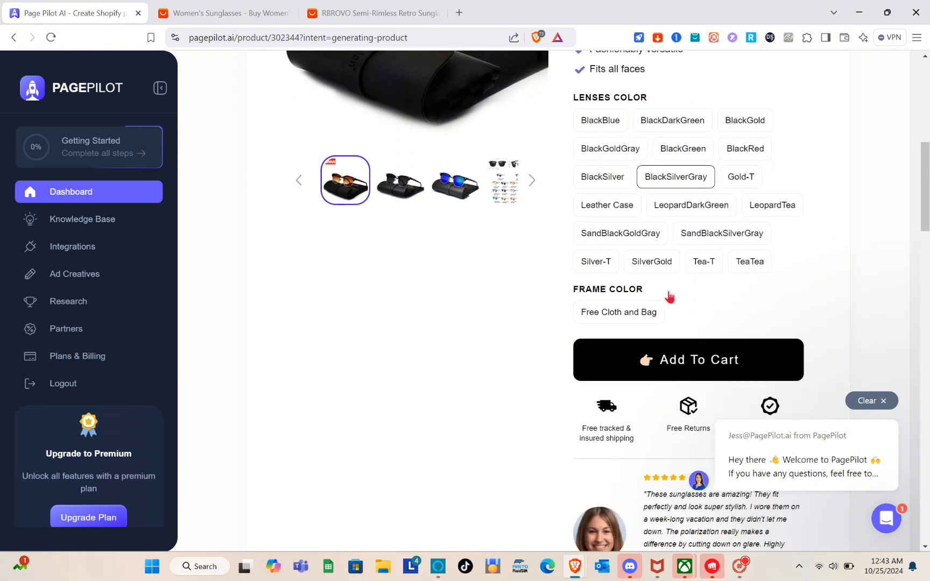
scroll(670, 293, down, 2)
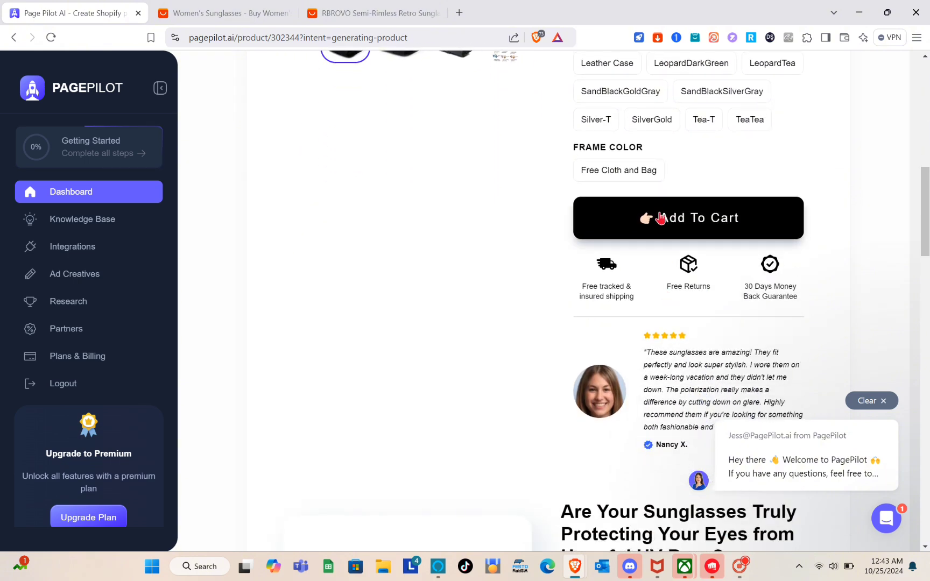
scroll(672, 284, down, 3)
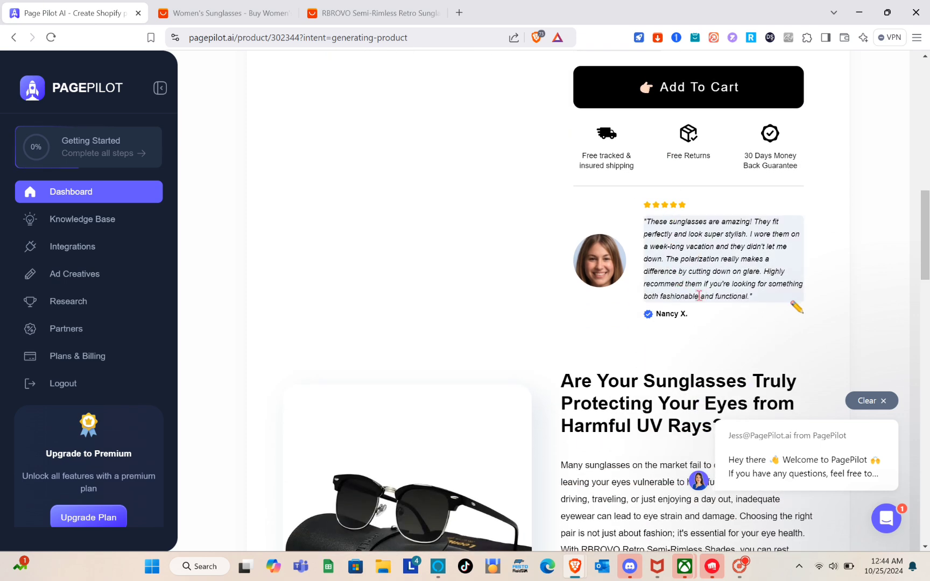
scroll(623, 348, down, 3)
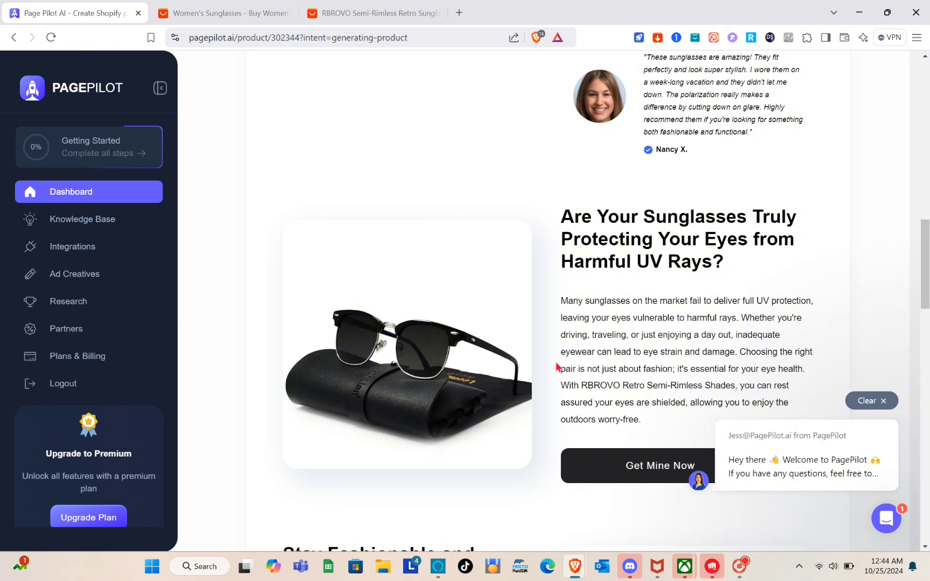
scroll(558, 367, up, 15)
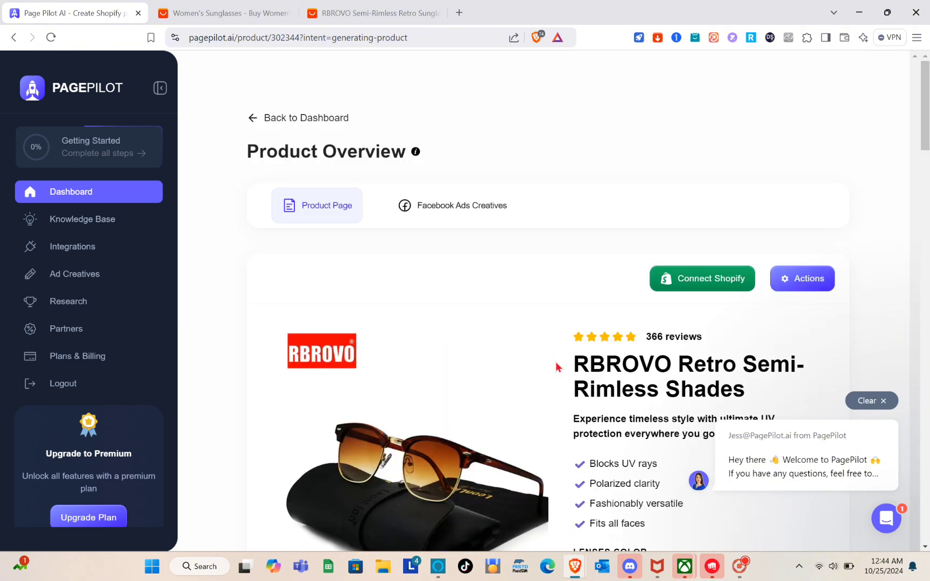
scroll(558, 366, down, 1)
triple_click(619, 277)
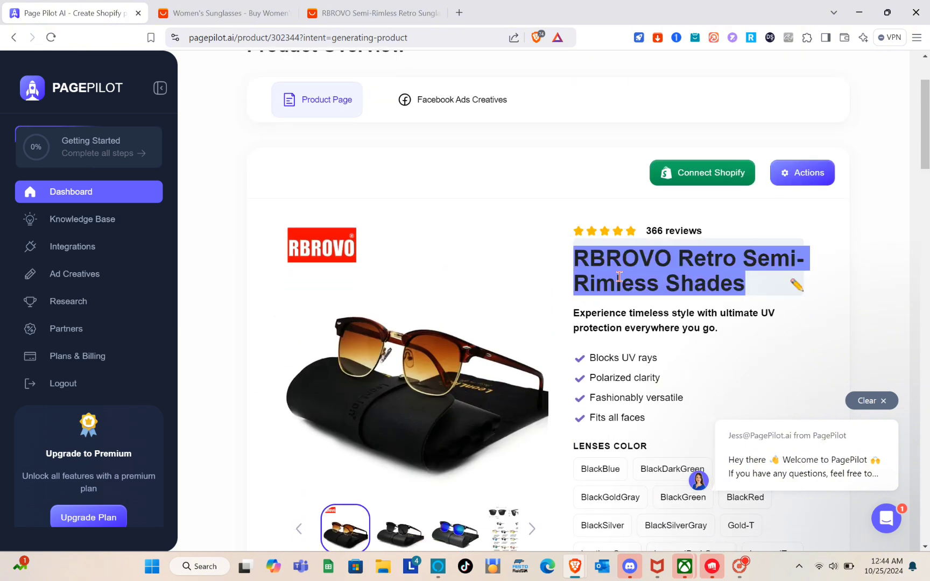
click(619, 276)
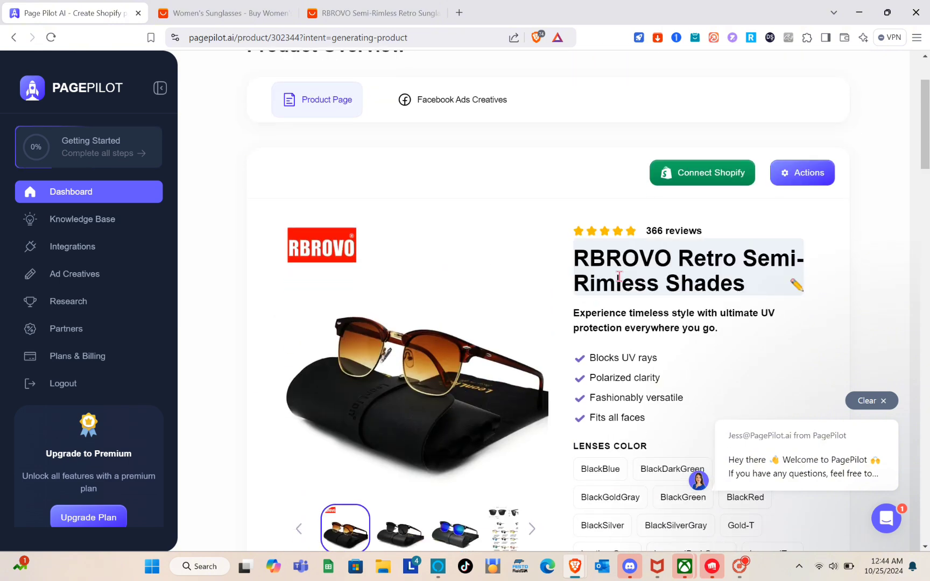
key(ctrl+shift+Right)
click(741, 287)
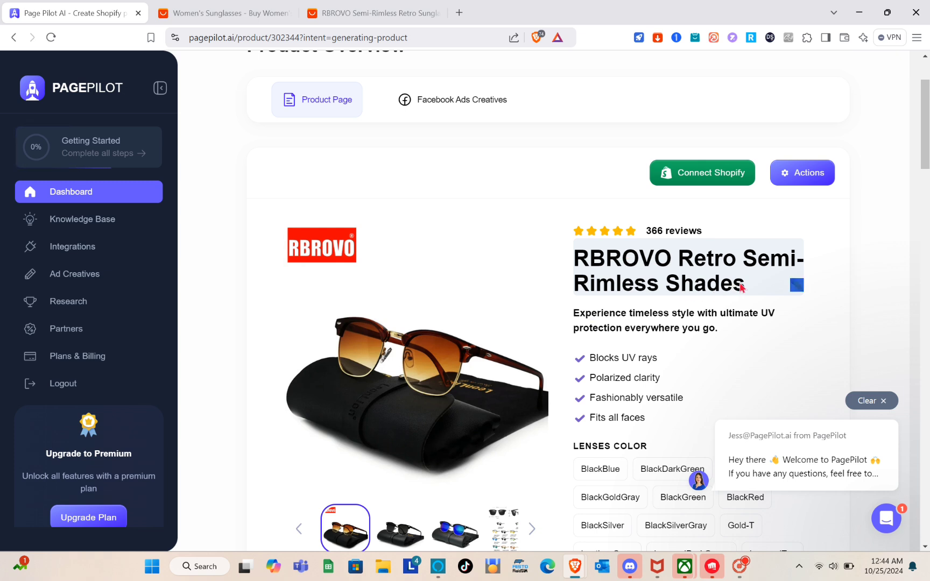
key(ctrl+shift+Right)
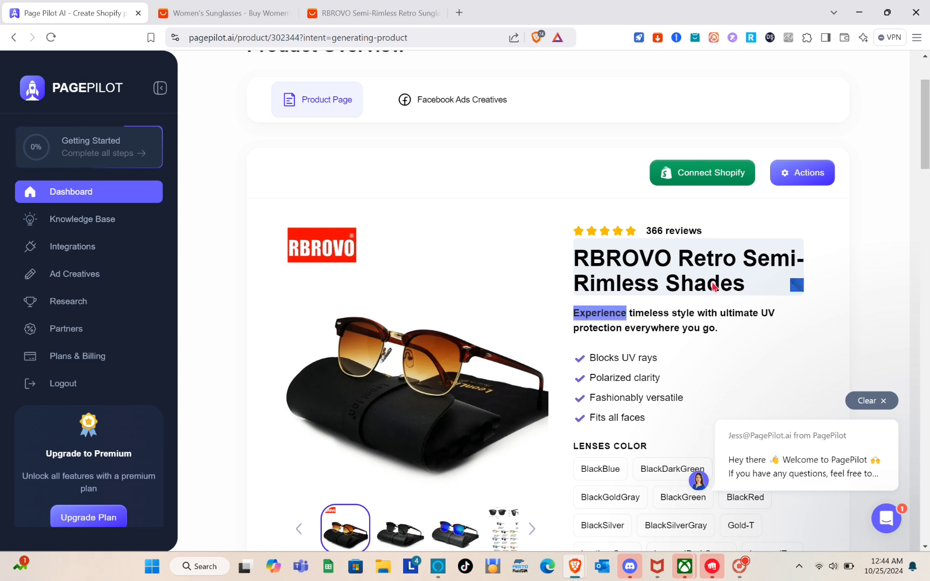
key(ctrl+shift+Left)
double_click(653, 262)
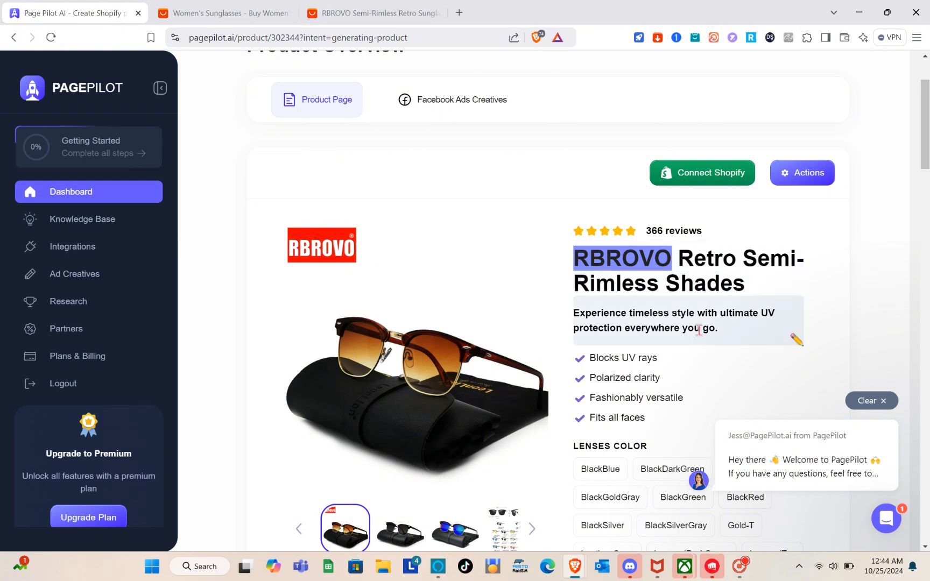
click(713, 349)
scroll(712, 349, down, 2)
scroll(713, 353, down, 1)
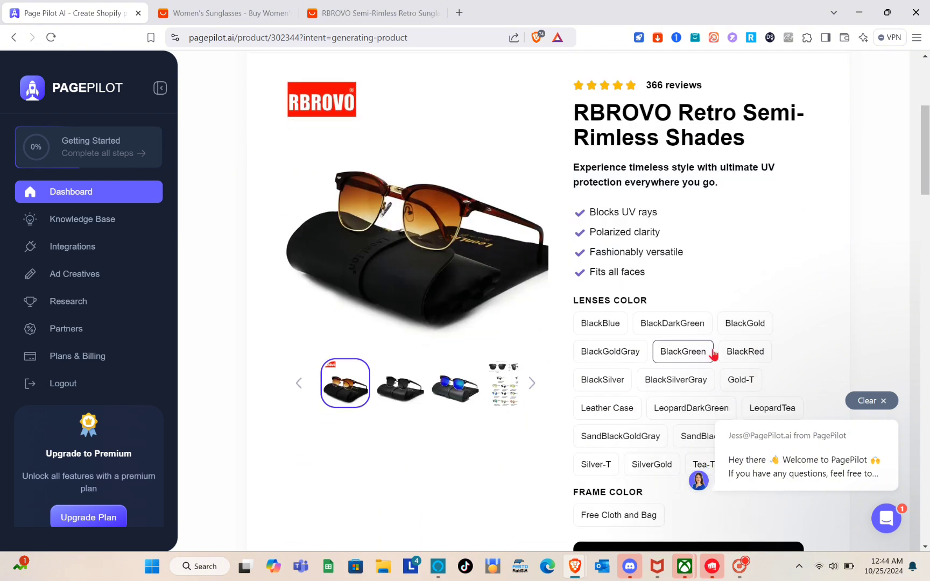
scroll(714, 353, up, 5)
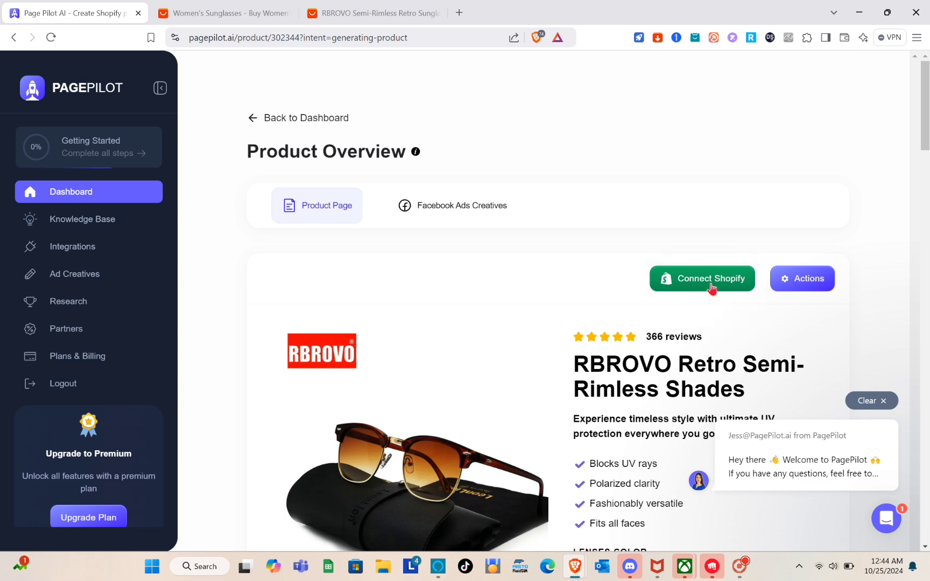
Look over the product's Actions list (Import in AutoDS, View Source, Download HTML), then start a Shopify connection.
click(803, 283)
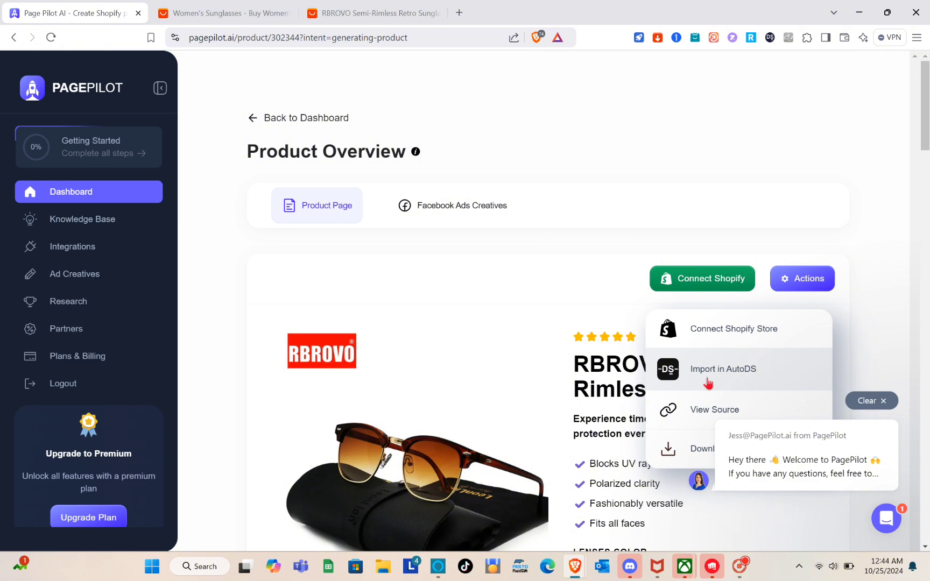
scroll(707, 382, down, 2)
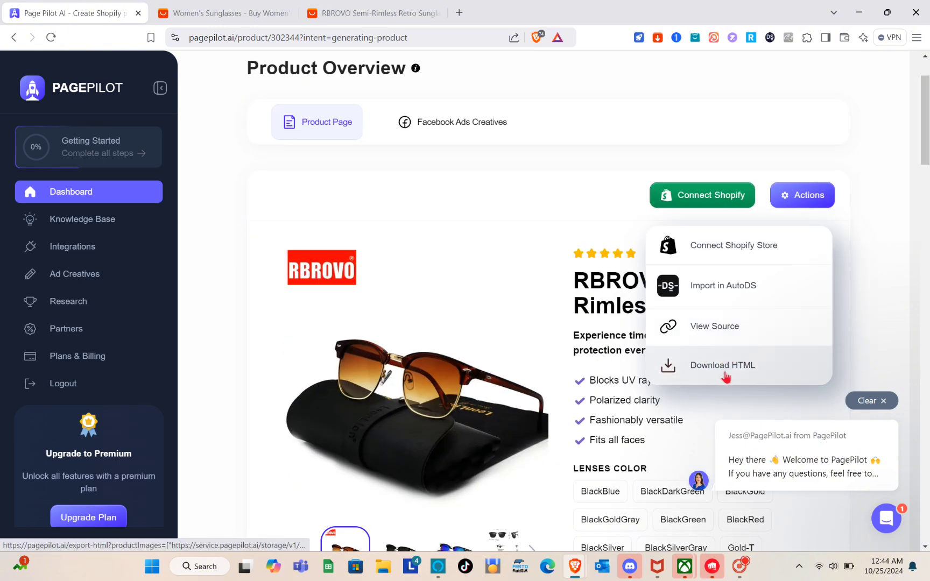
scroll(731, 372, up, 1)
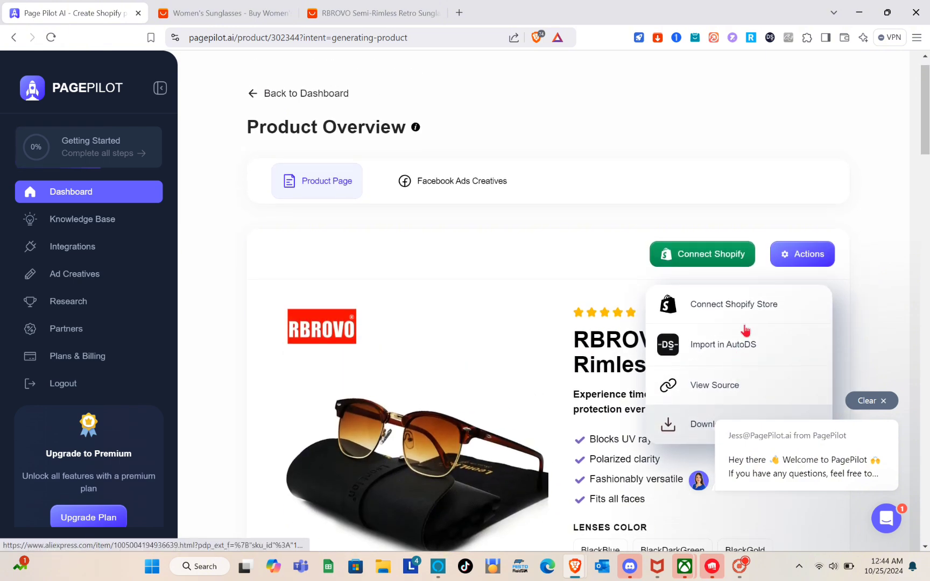
click(710, 257)
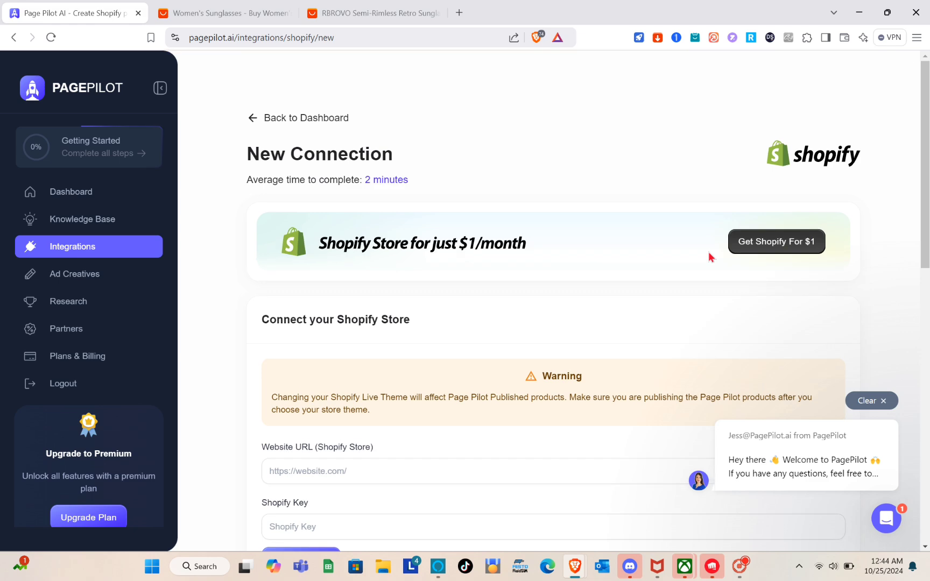
Step through the 'How to get your Shopify Key' guide to step 5/5.
scroll(710, 258, down, 5)
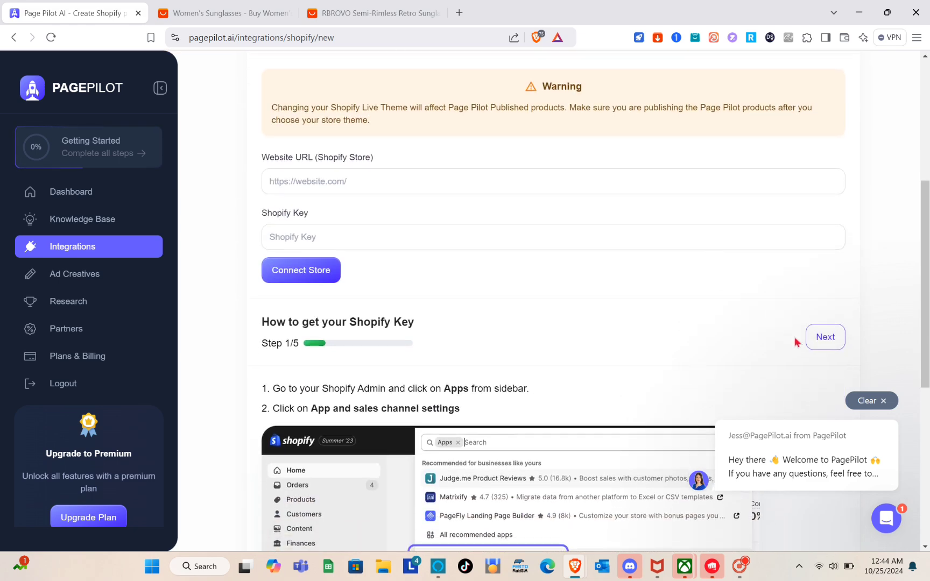
click(810, 349)
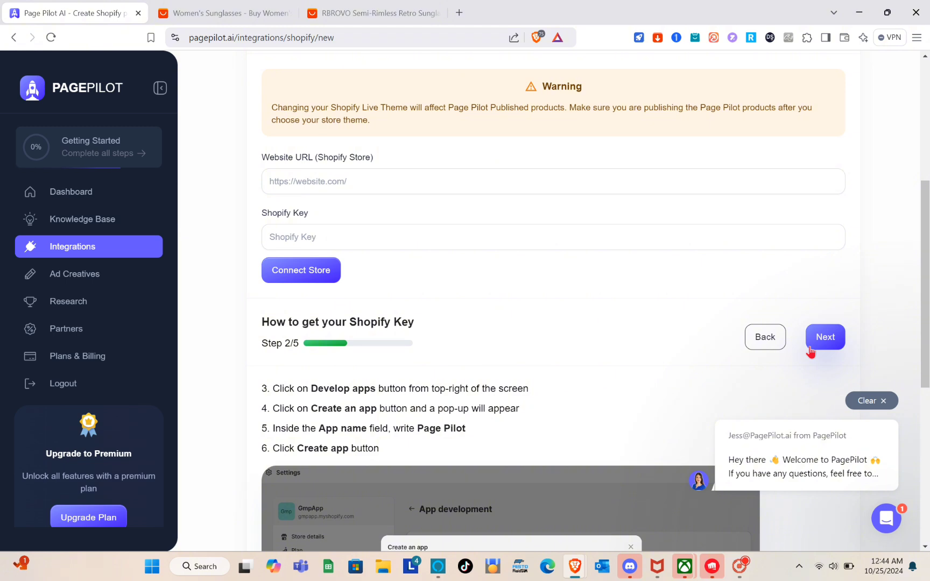
click(810, 349)
click(811, 350)
click(811, 351)
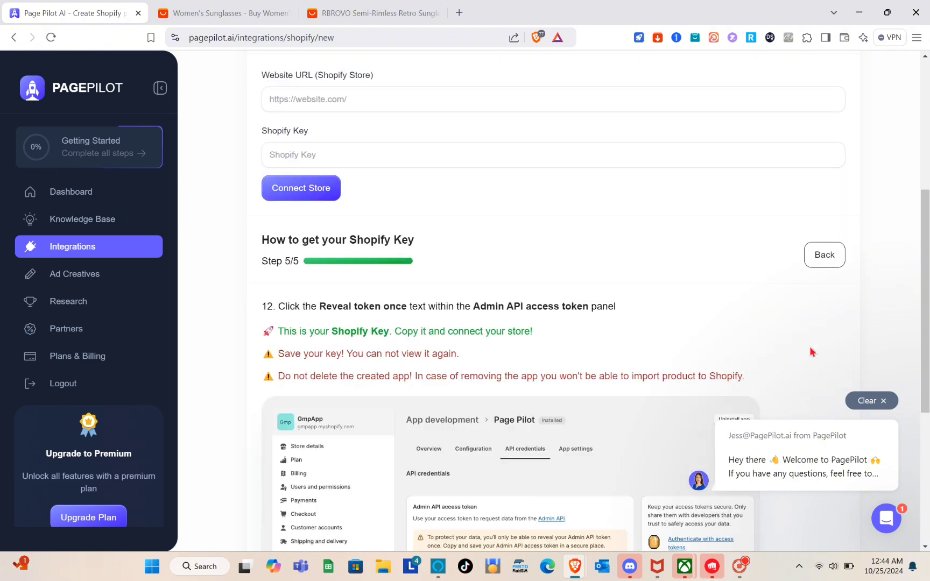
scroll(576, 254, up, 5)
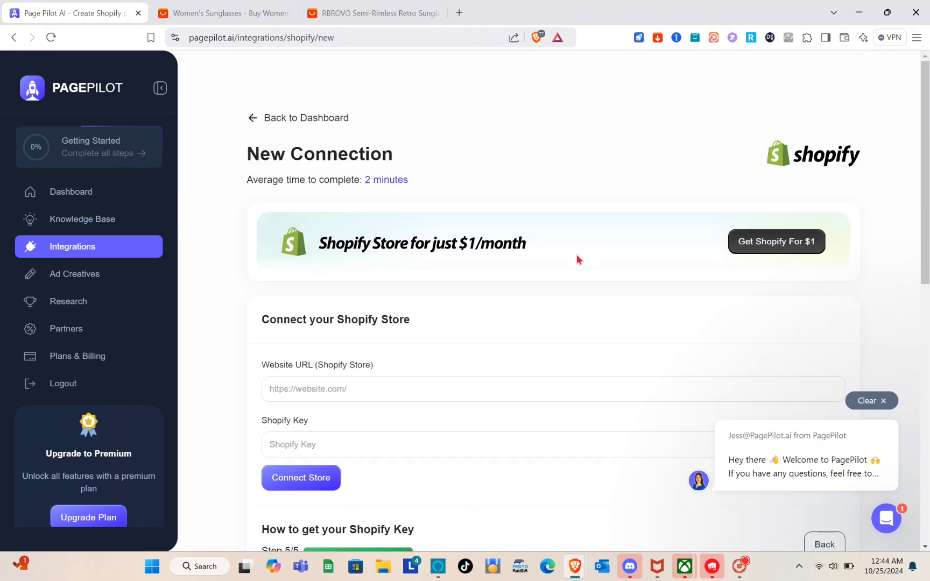
On the dashboard, check the 1 generated product and reload to confirm RBROVO Shades shows Not Imported.
click(256, 123)
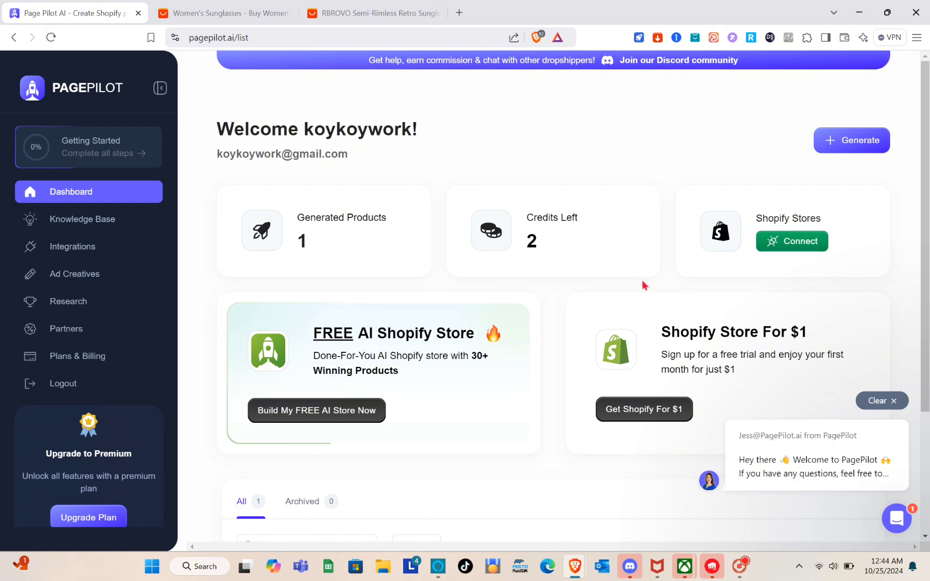
double_click(349, 214)
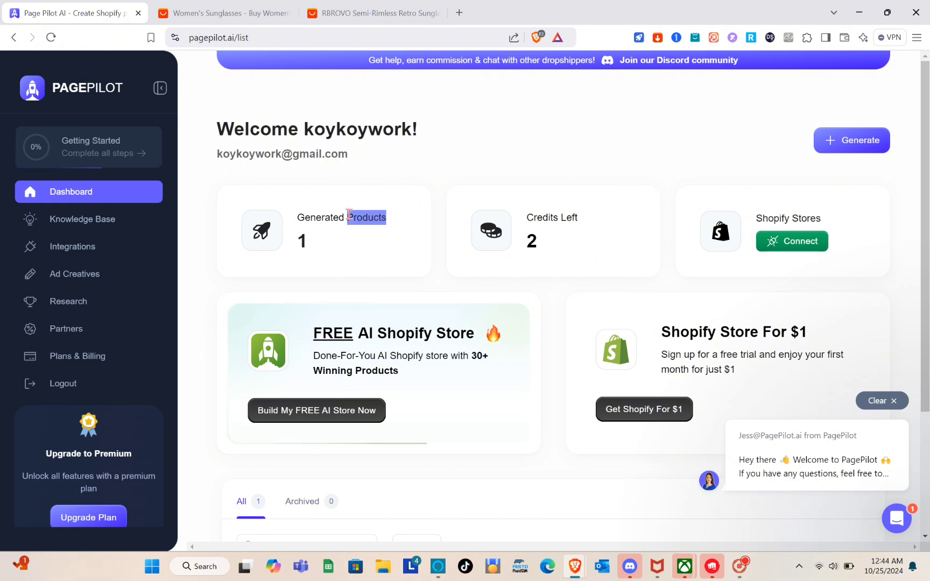
double_click(350, 245)
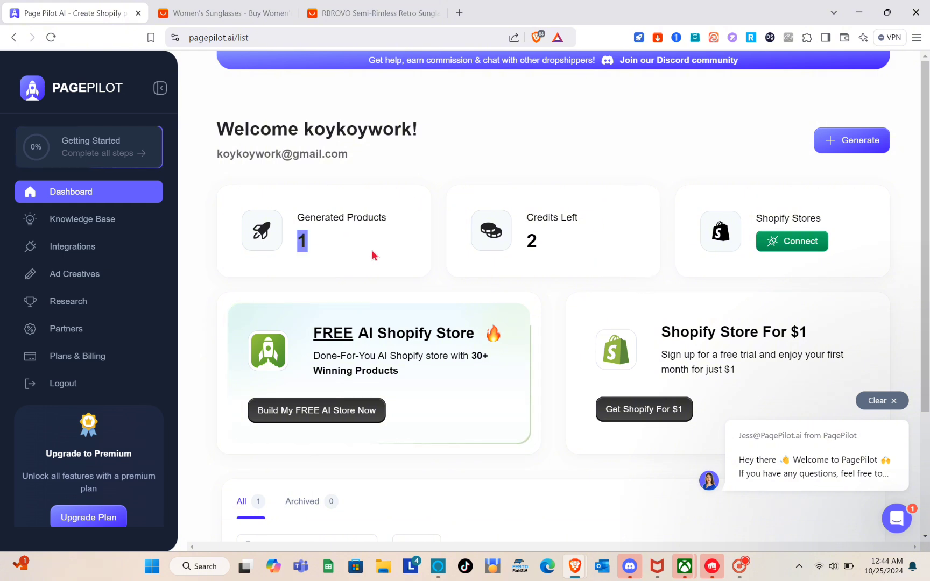
click(371, 250)
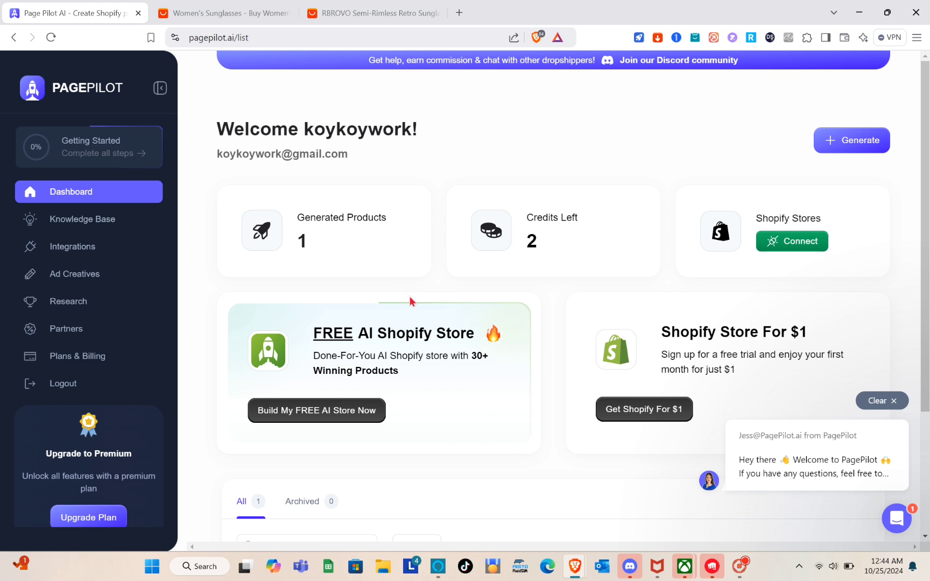
scroll(410, 301, down, 3)
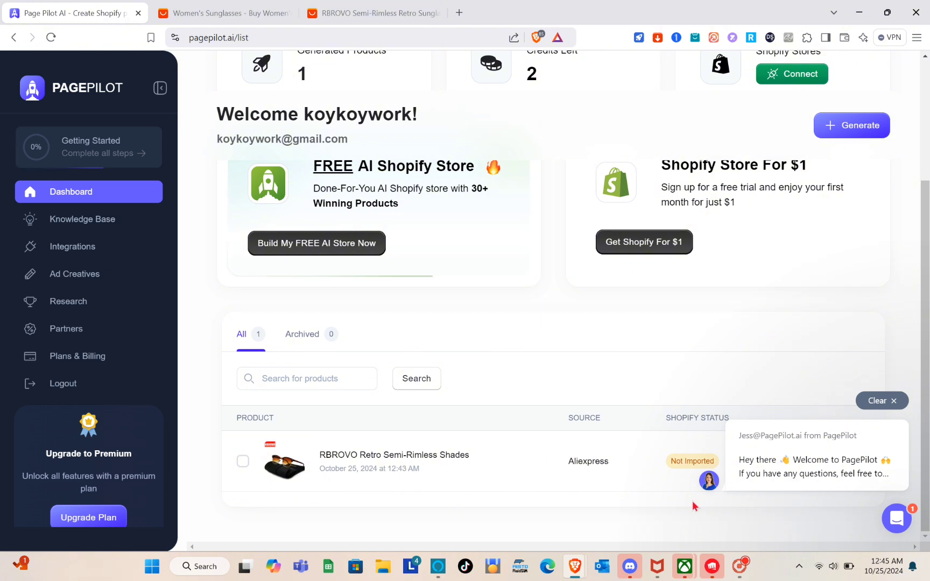
key(F5)
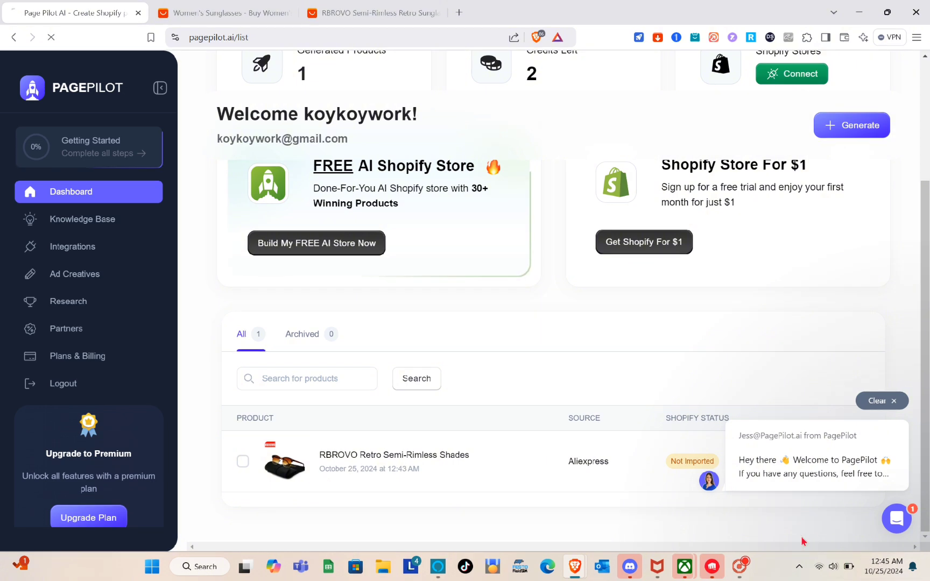